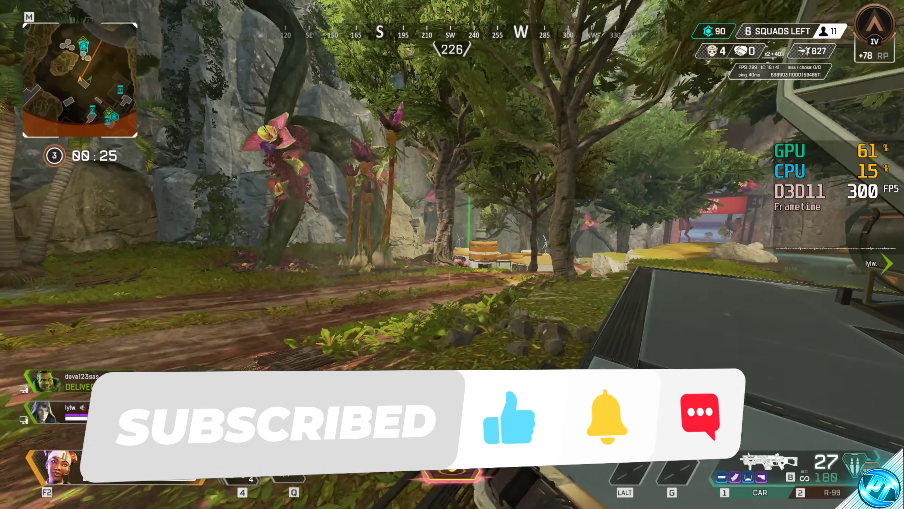
Aim down sights briefly, then run forward along the jungle path toward the yellow domed buildings
right_click(452, 254)
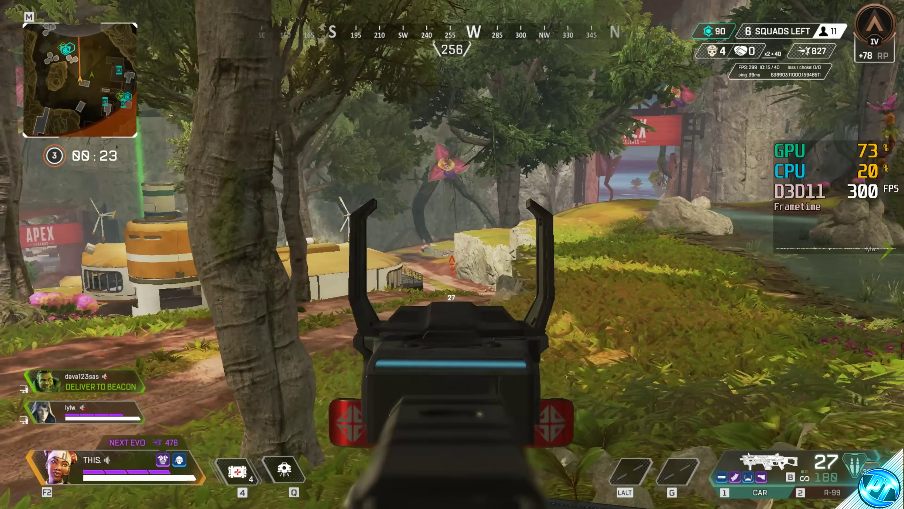
right_click(452, 254)
key(w)
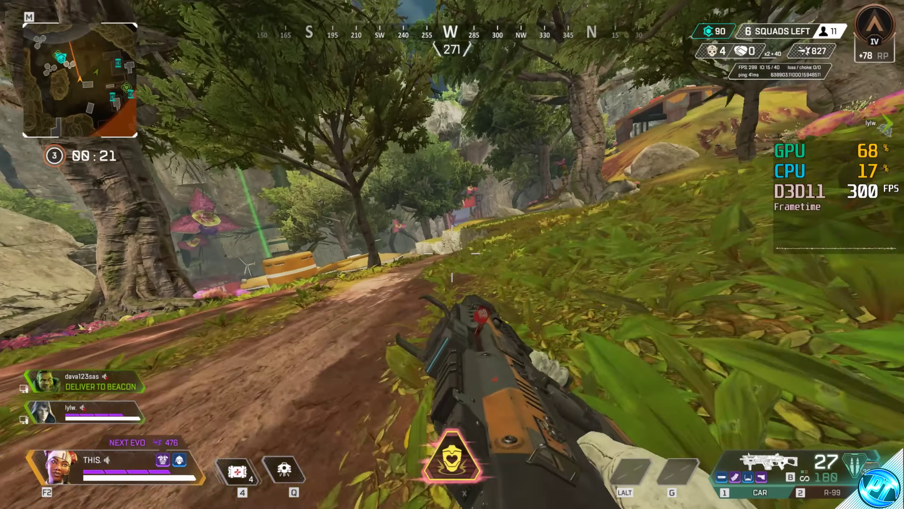
key(w)
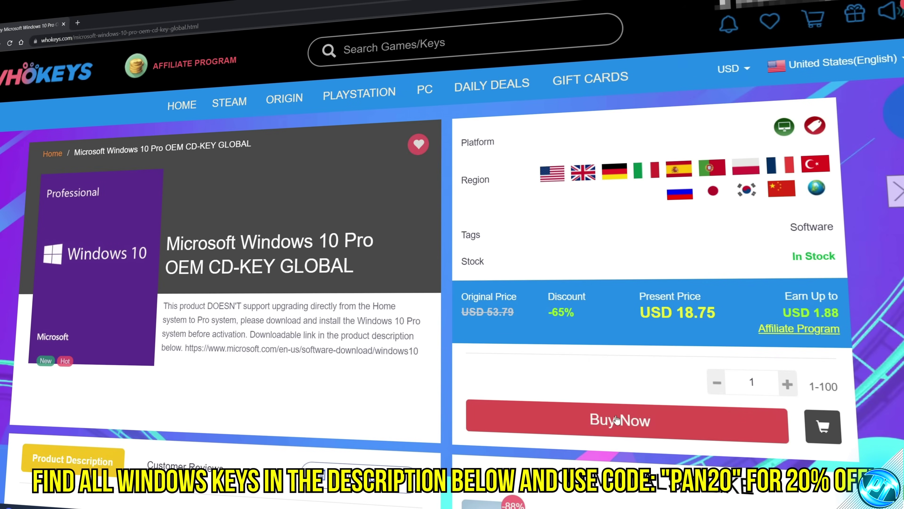
Buy the Windows 10 Pro key with promo code PAN20 applied, paying the discounted USD 15.00
click(622, 440)
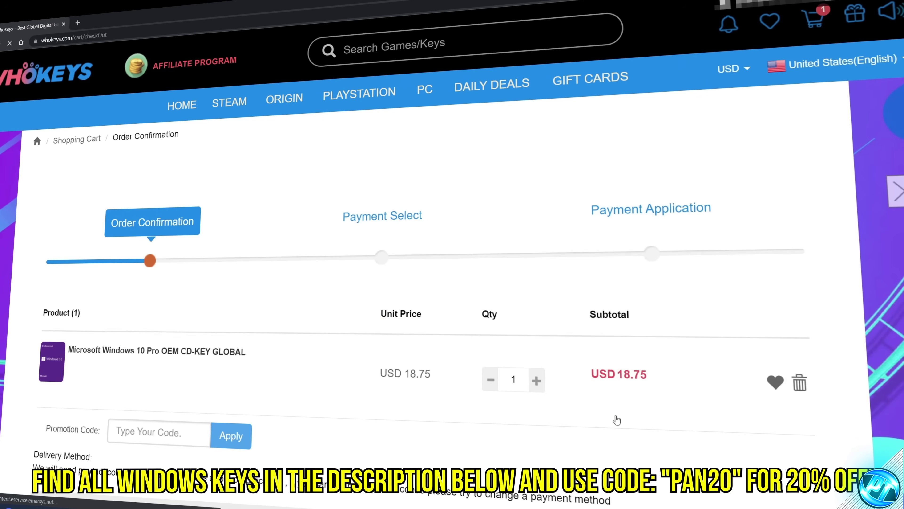
click(159, 431)
text(PAN20)
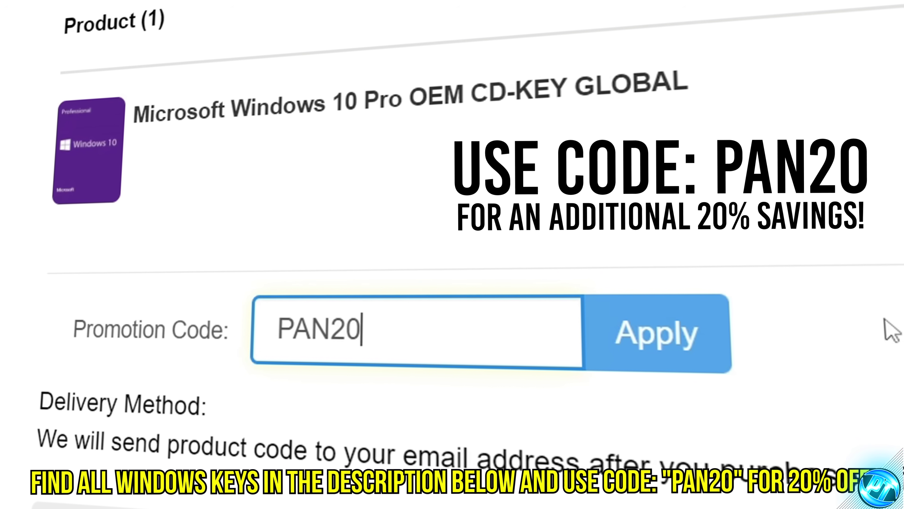
click(698, 330)
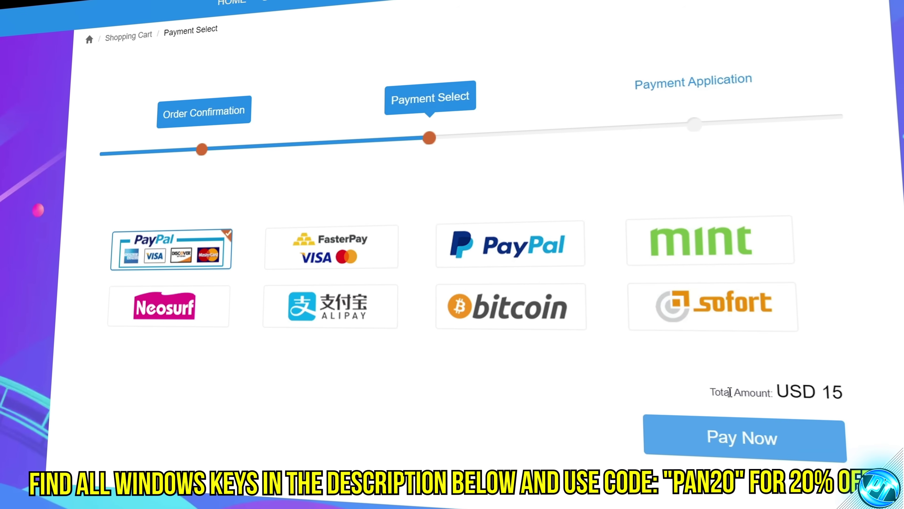
click(743, 436)
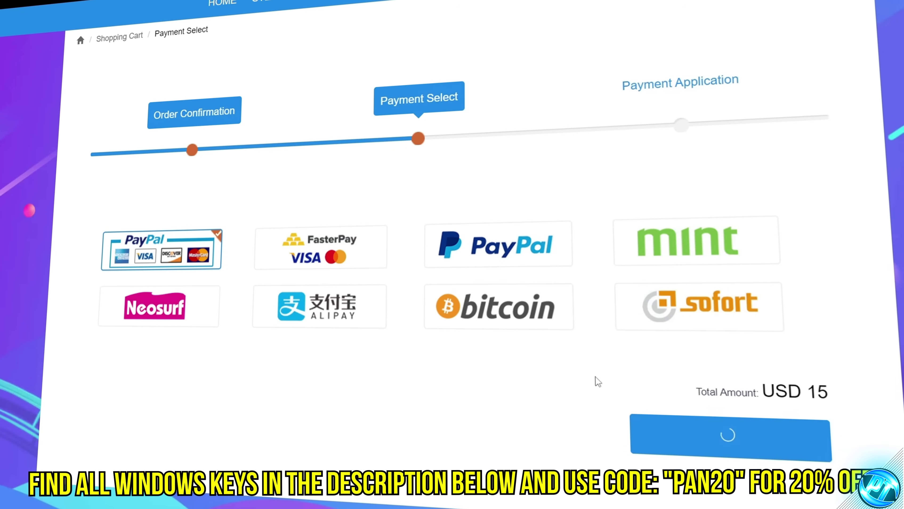
Copy the purchased key and begin pasting it as a new product key in Activation settings
drag(670, 277, 459, 277)
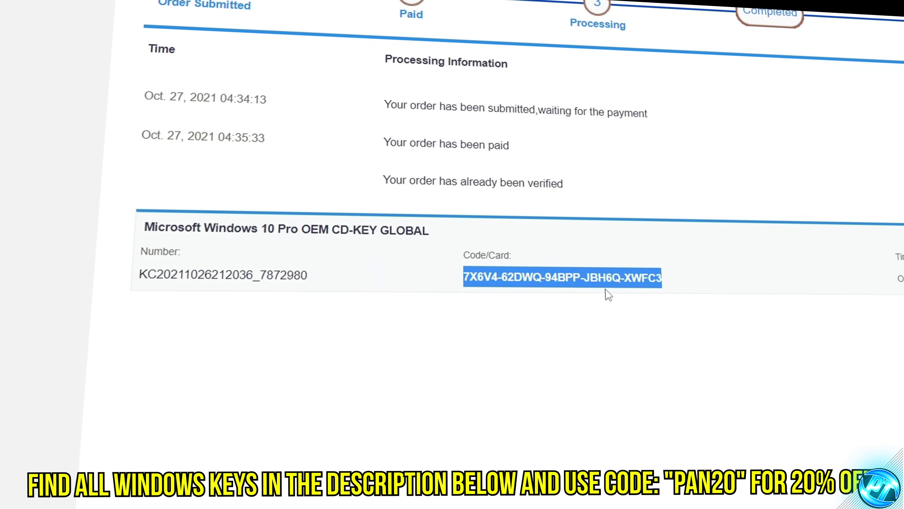
right_click(605, 285)
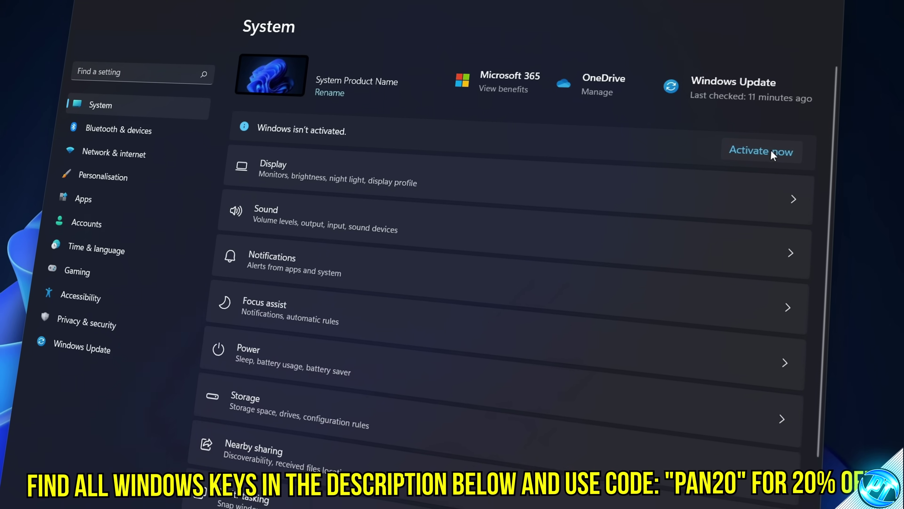
click(747, 151)
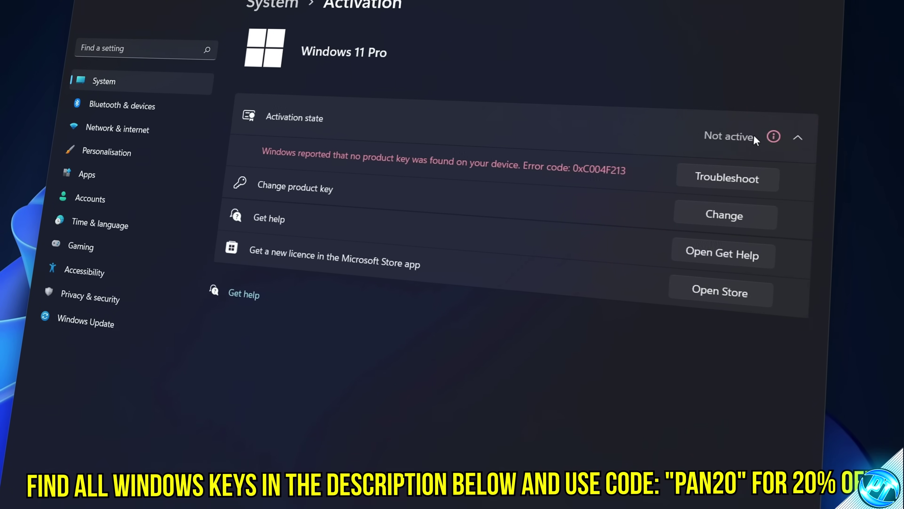
click(721, 180)
right_click(285, 254)
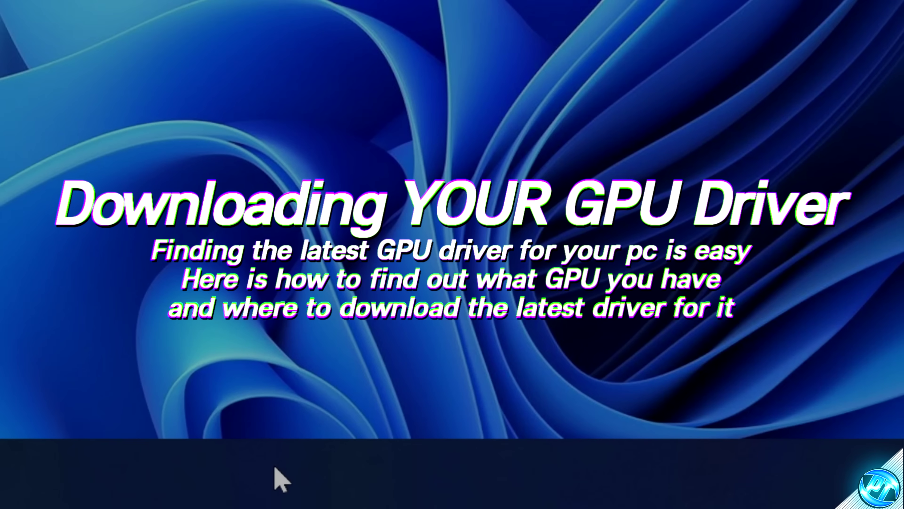
right_click(324, 493)
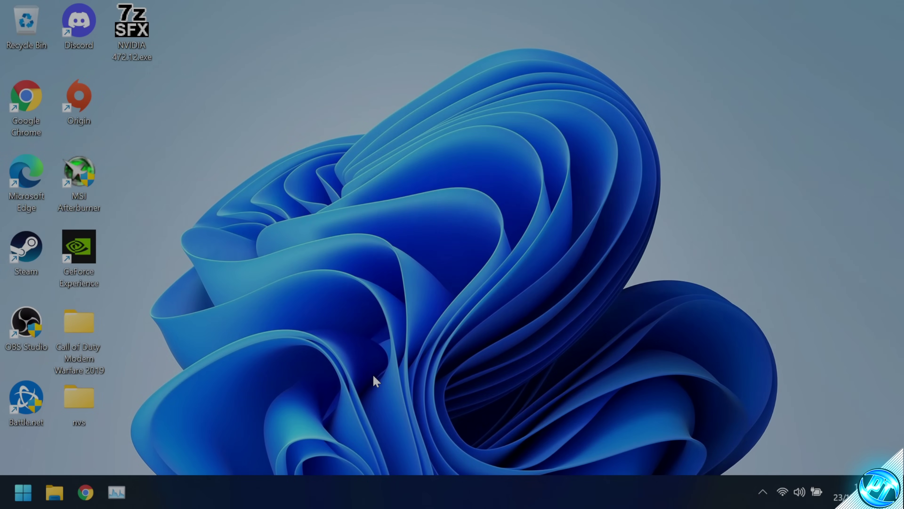
Check Task Manager's Performance tab to confirm GPU 1 is an NVIDIA GeForce RTX 3050 Laptop GPU, then minimize it
key(ctrl+alt+Delete)
click(441, 254)
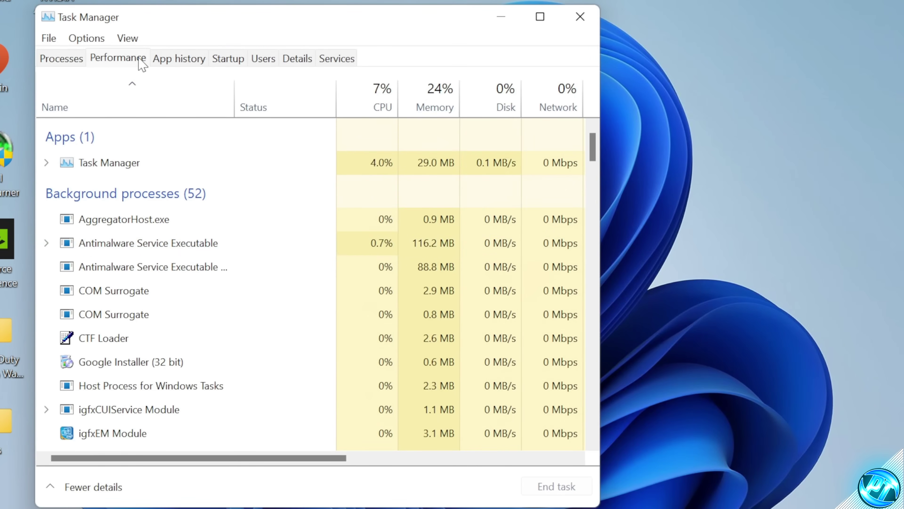
click(140, 60)
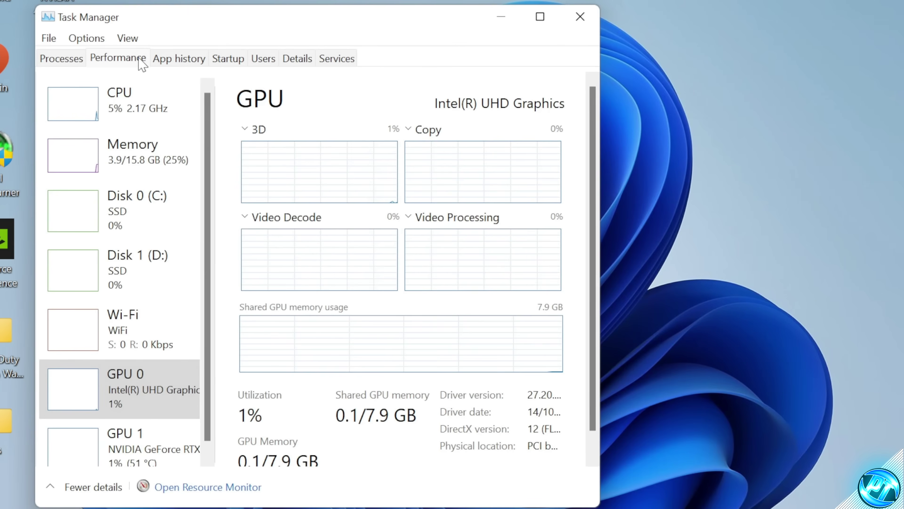
scroll(135, 226, down, 1)
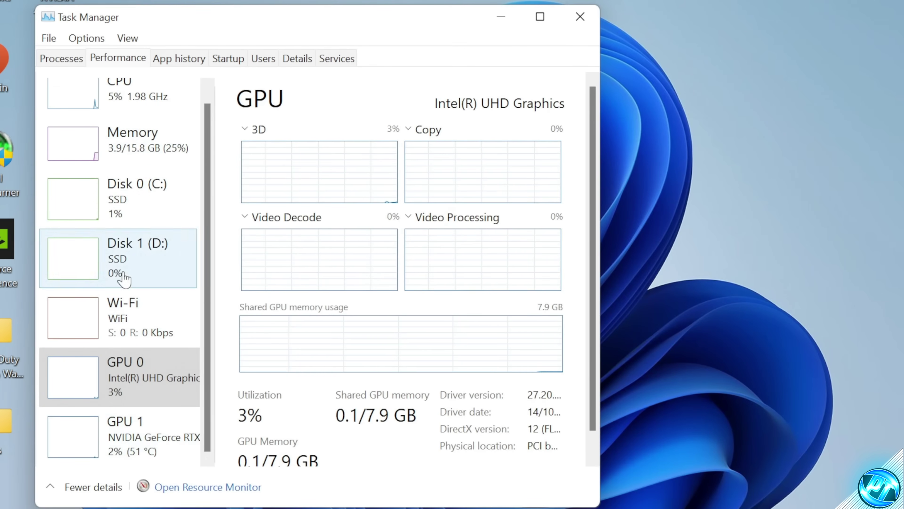
click(140, 442)
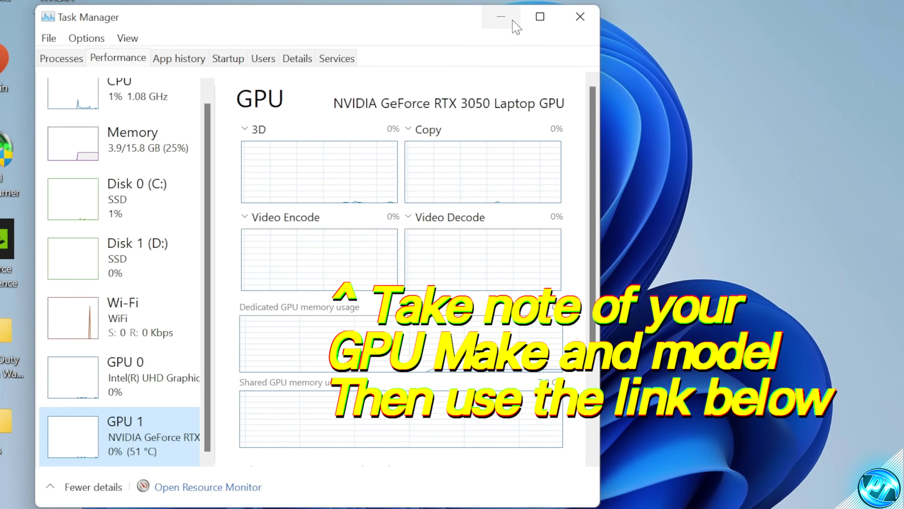
click(634, 51)
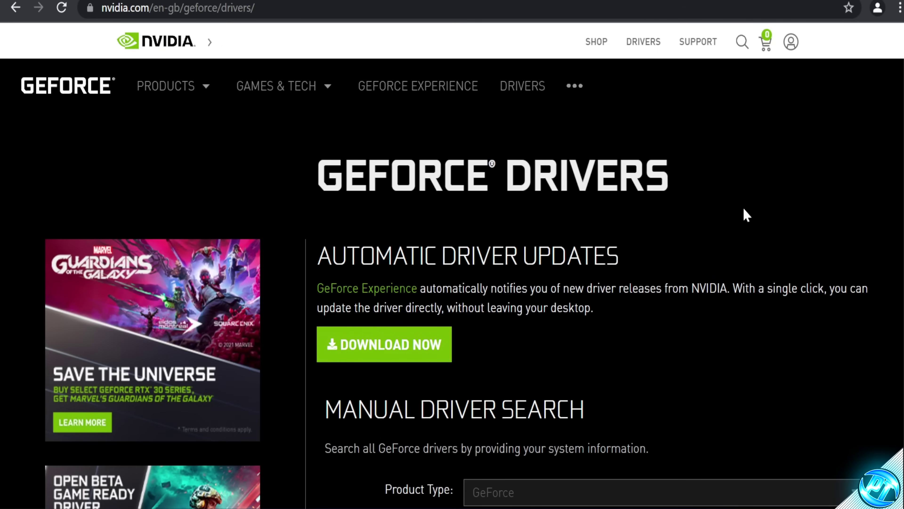
Search NVIDIA drivers for GeForce RTX 30 Series (Notebooks), RTX 3050 Laptop GPU, Windows 11
scroll(744, 212, down, 8)
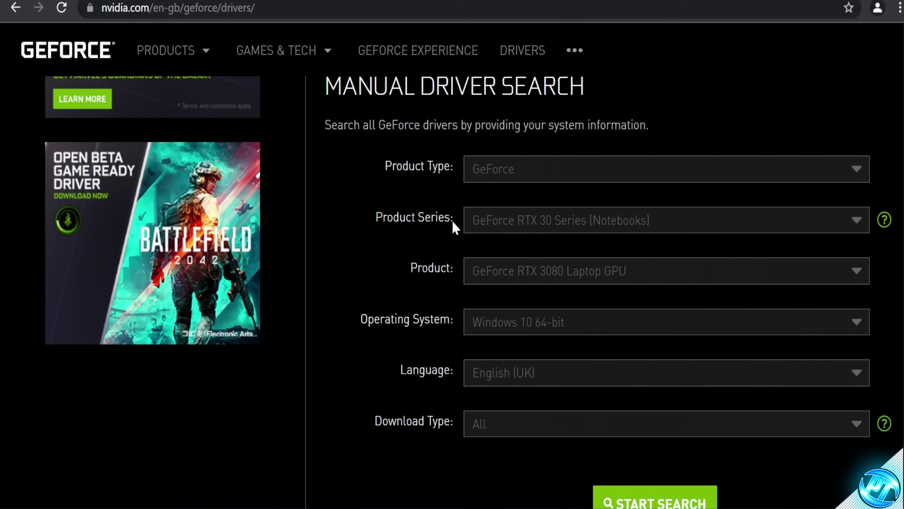
click(521, 226)
click(542, 247)
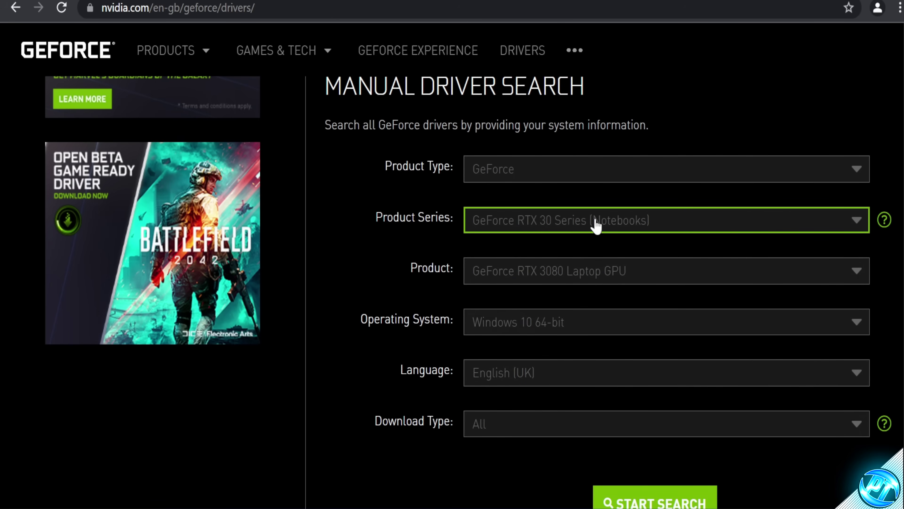
click(562, 275)
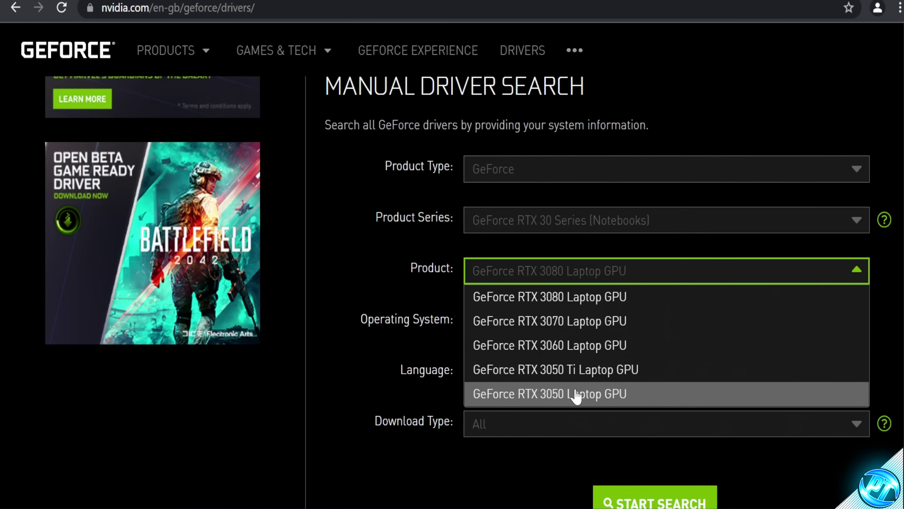
click(575, 395)
click(538, 328)
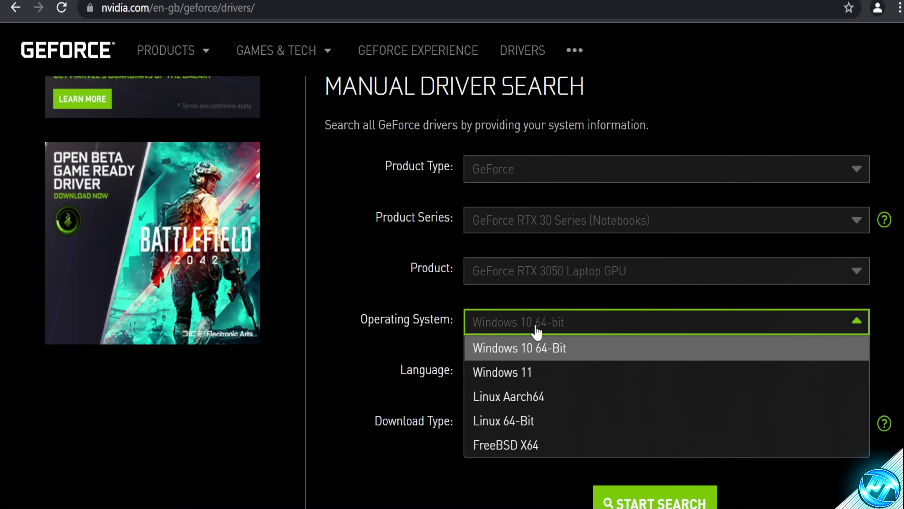
click(537, 373)
click(626, 500)
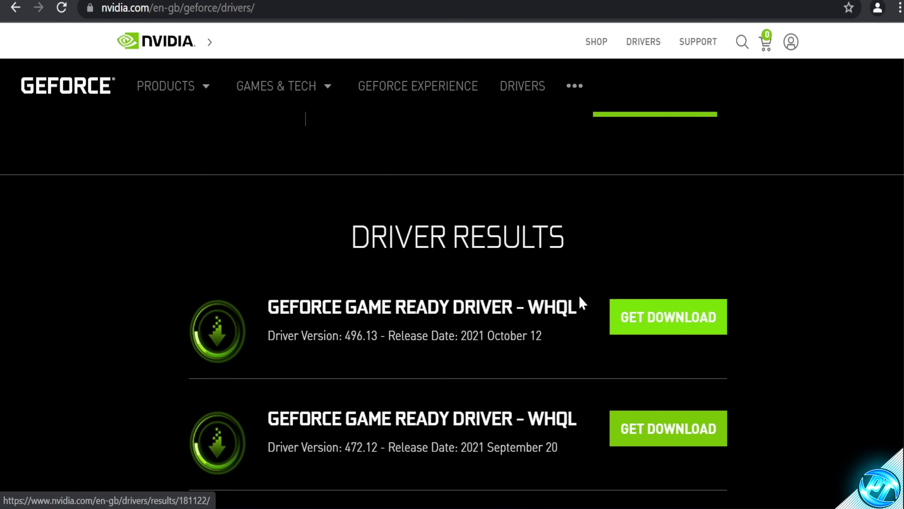
Download the 496.13 driver and move its installer onto the desktop
click(659, 318)
click(796, 208)
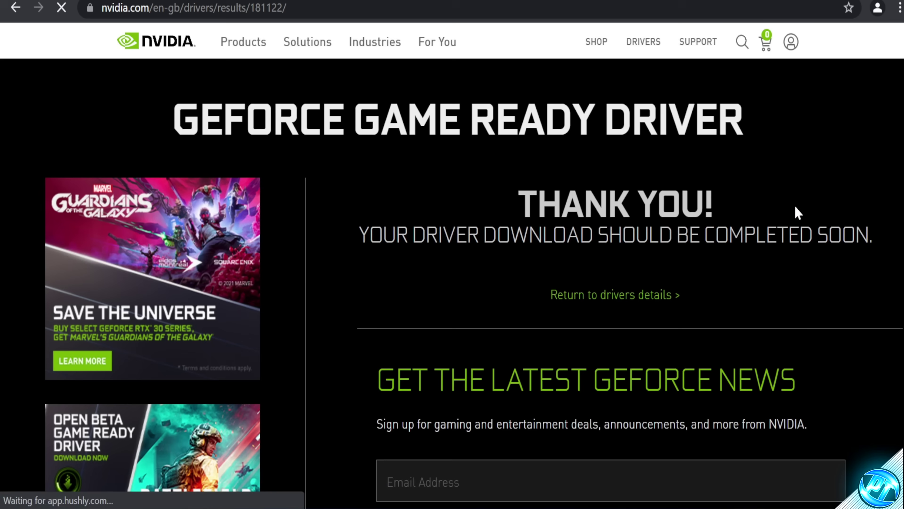
click(152, 486)
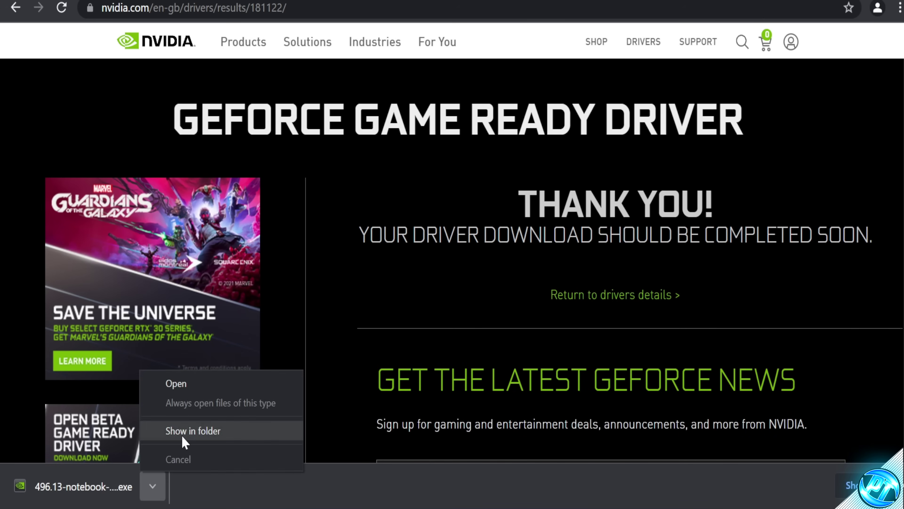
click(185, 441)
drag(329, 216, 186, 223)
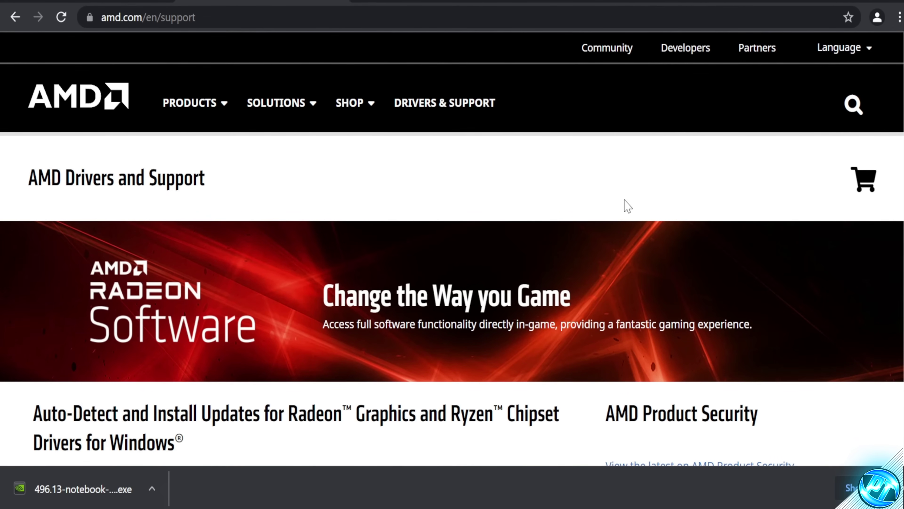
Select Graphics > Radeon 6000 Series > 6700 Series > RX 6700 XT and download the Windows 11 64-Bit Adrenalin driver
scroll(627, 201, down, 15)
click(102, 200)
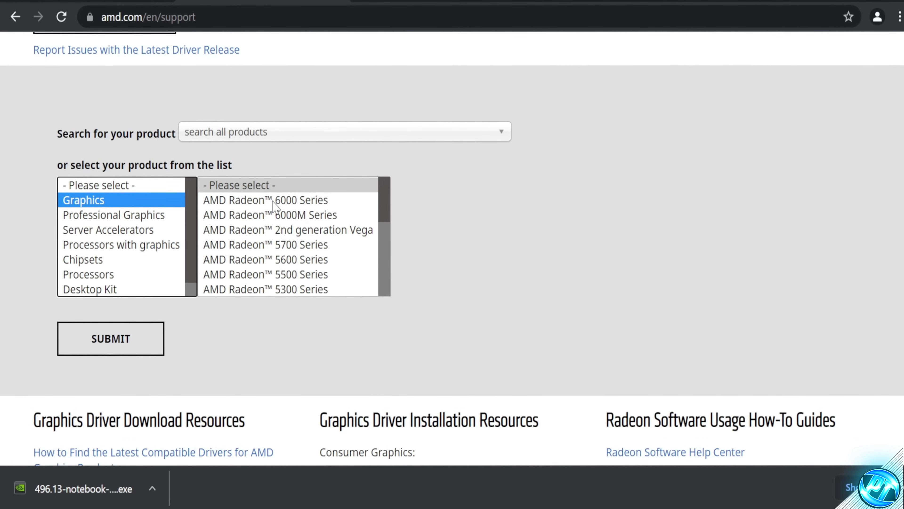
click(351, 201)
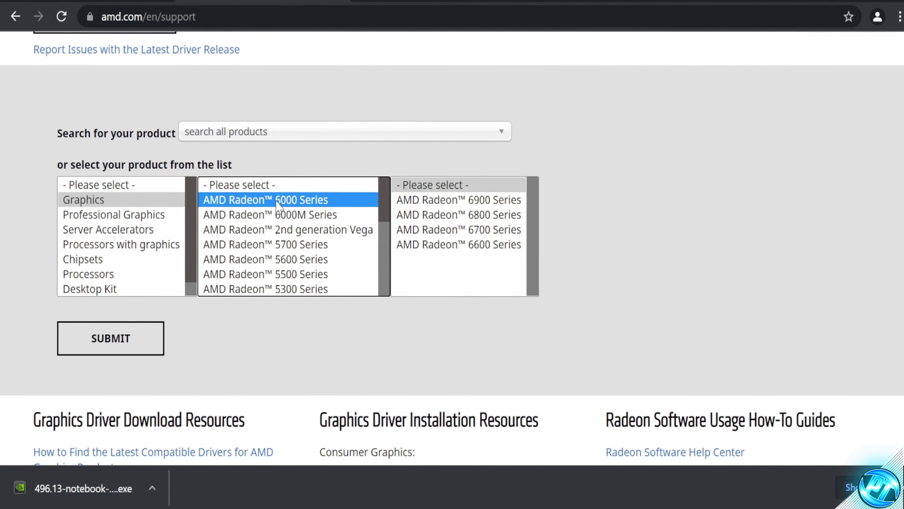
click(433, 232)
click(570, 201)
click(131, 338)
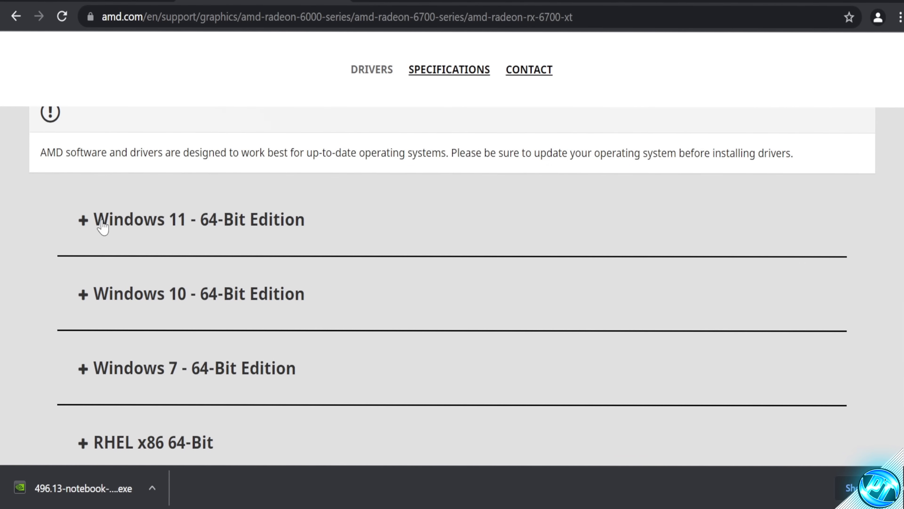
click(103, 226)
scroll(203, 245, down, 2)
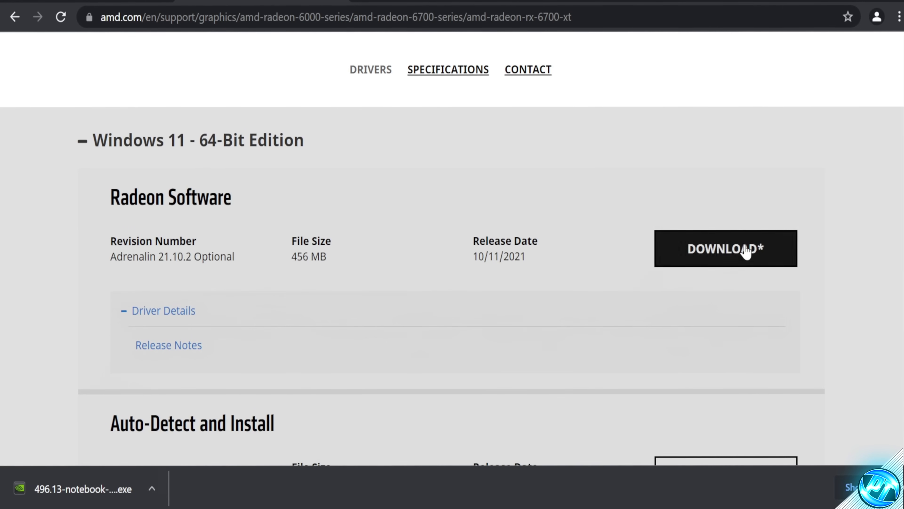
click(733, 254)
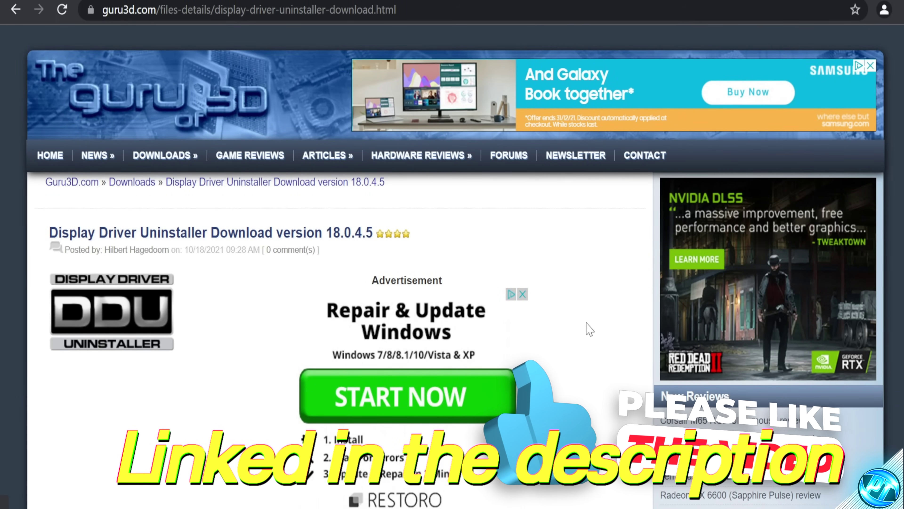
Download DDU from the Germany mirror and open the downloaded [Guru3D.com]-DDU.zip
scroll(600, 186, down, 2)
scroll(600, 186, down, 15)
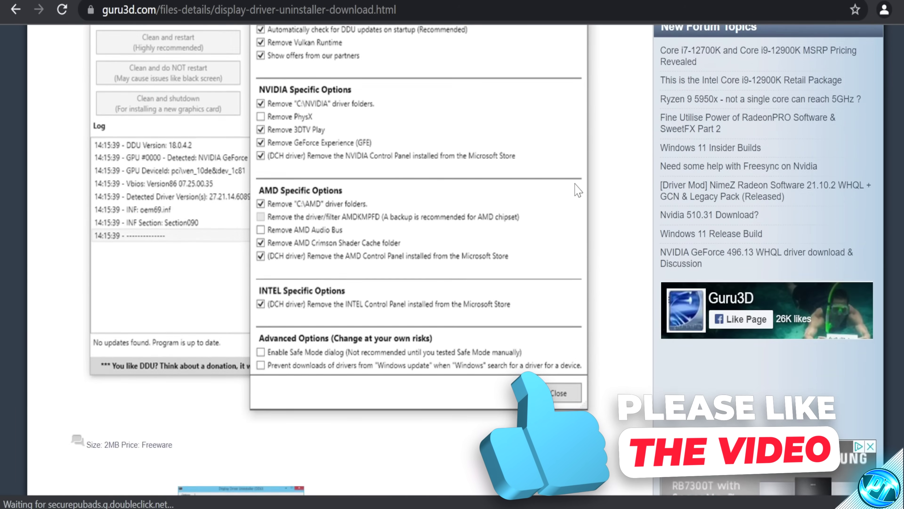
scroll(578, 189, down, 10)
click(179, 218)
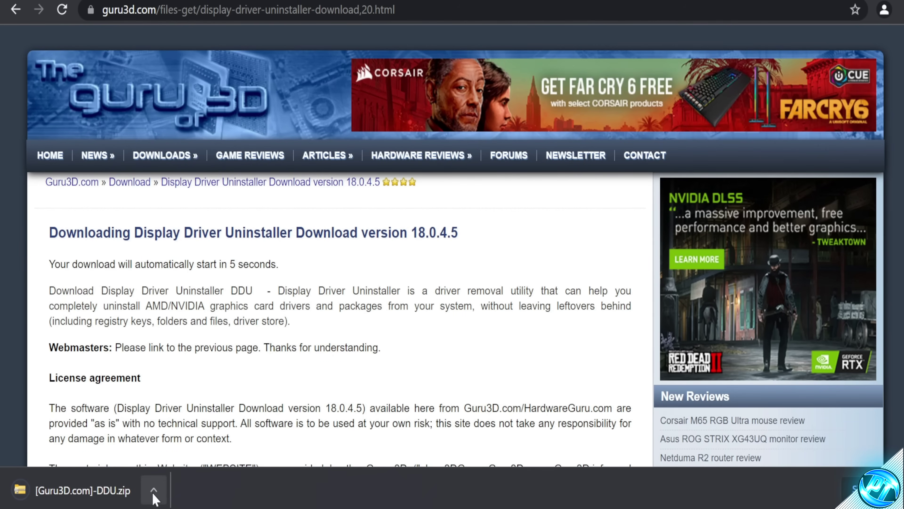
click(153, 491)
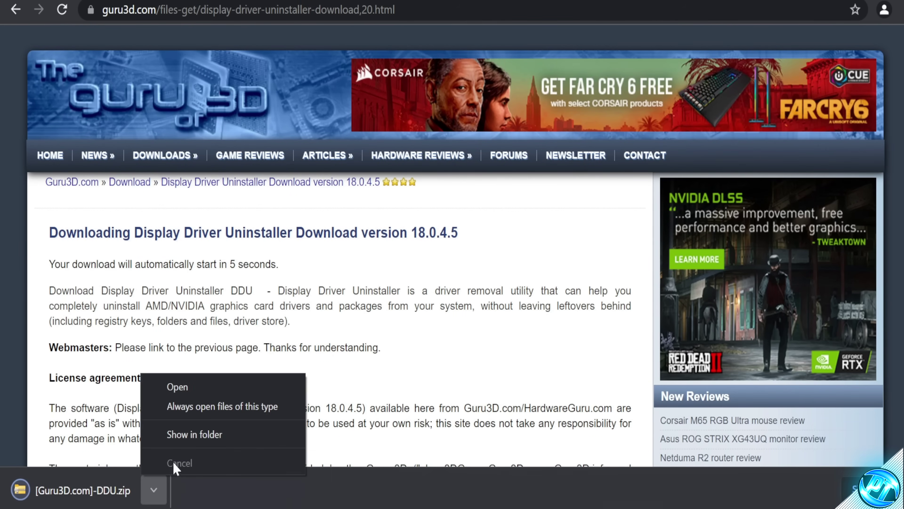
click(176, 385)
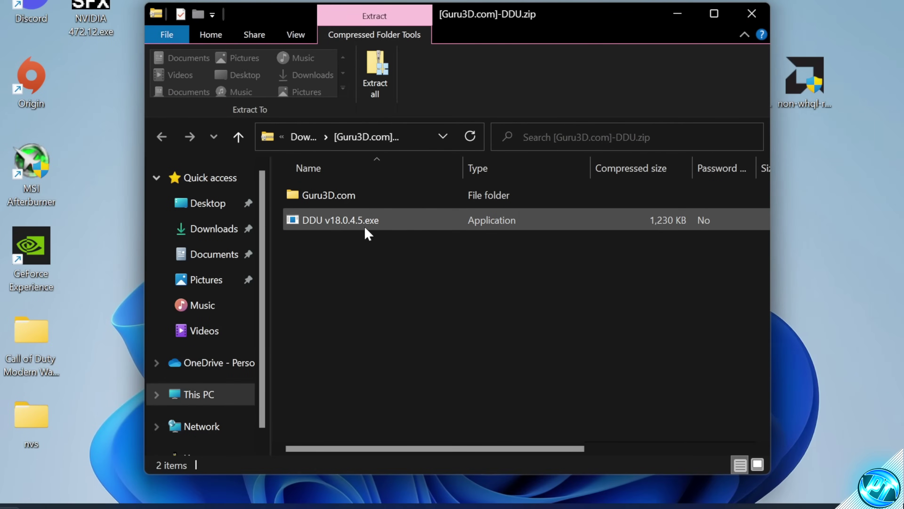
Copy DDU v18.0.4.5.exe to the desktop, run it, and extract it into a DDU v18.0.4.5 folder
drag(361, 224, 104, 162)
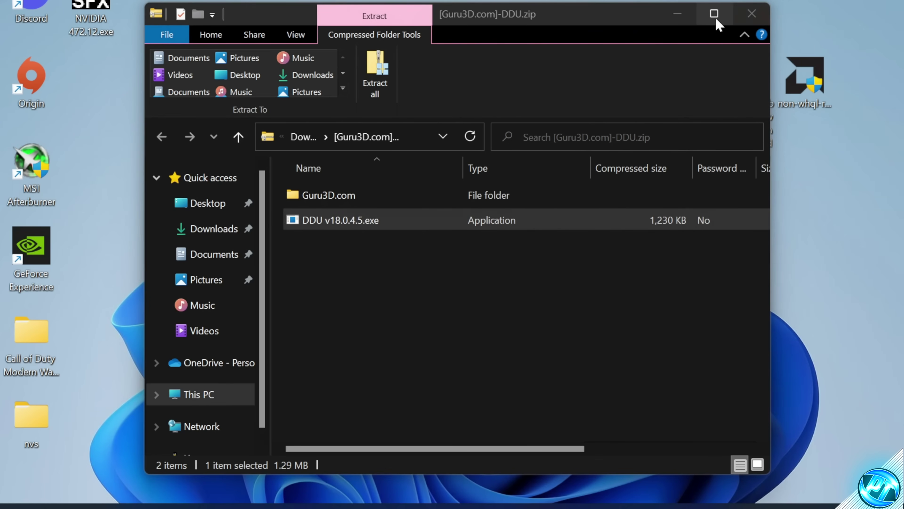
click(751, 13)
double_click(92, 78)
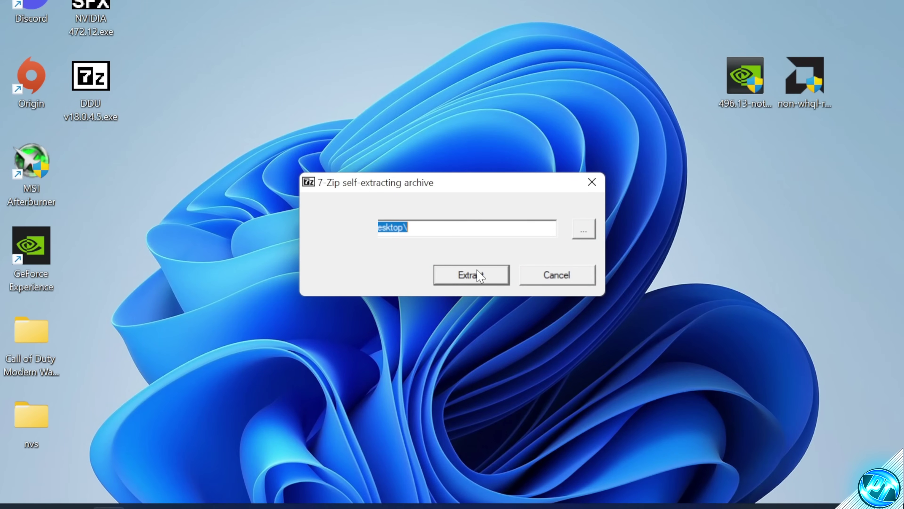
click(478, 274)
double_click(99, 155)
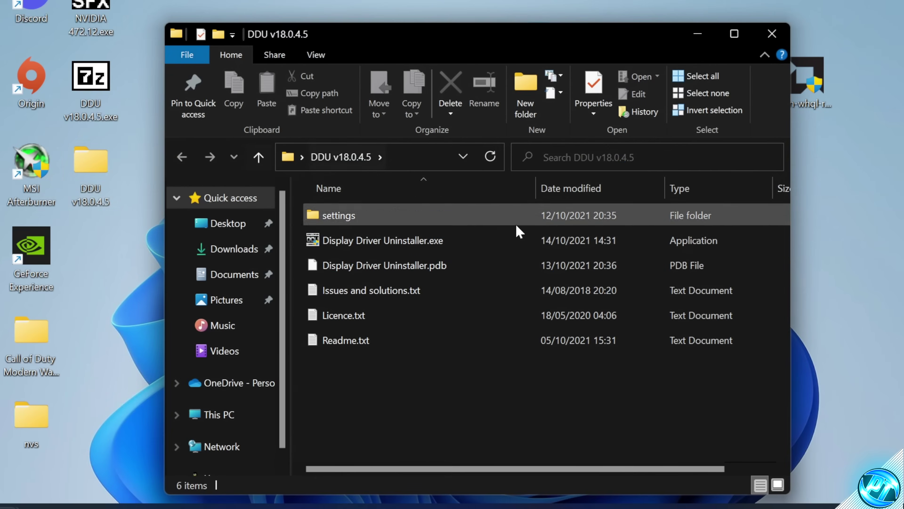
drag(527, 395, 399, 391)
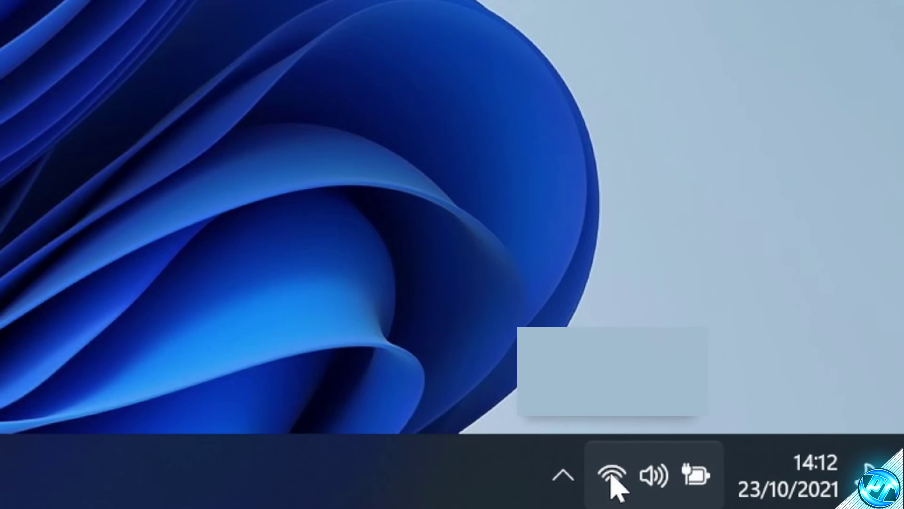
Go from Network & internet settings to the More network adapter options list
right_click(610, 474)
click(582, 379)
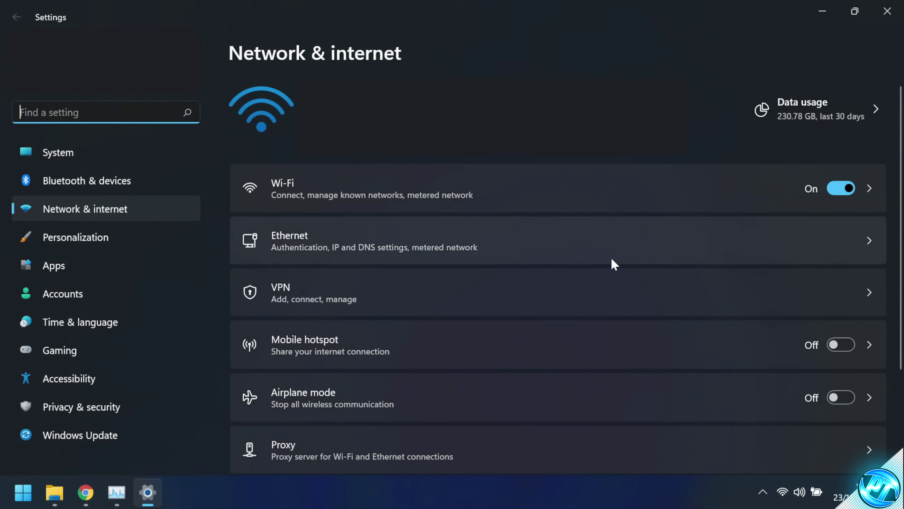
scroll(498, 321, down, 3)
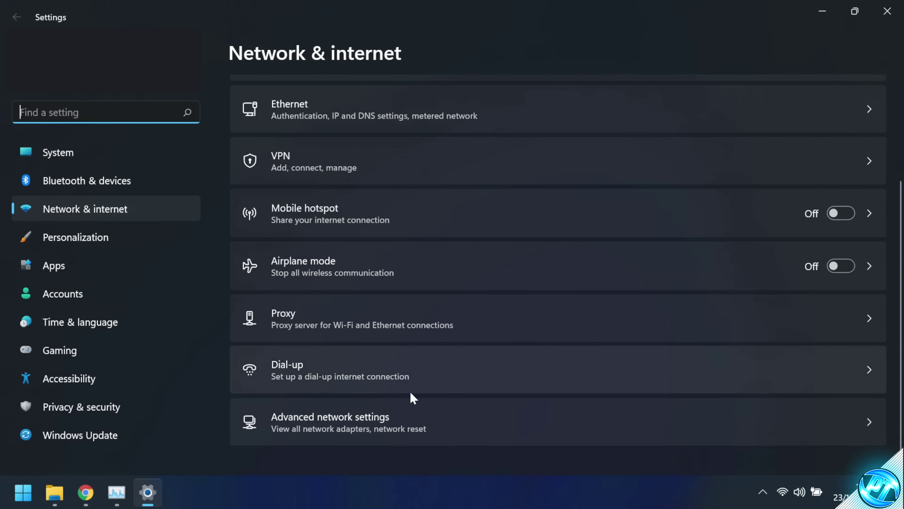
click(412, 426)
scroll(413, 356, down, 5)
click(358, 311)
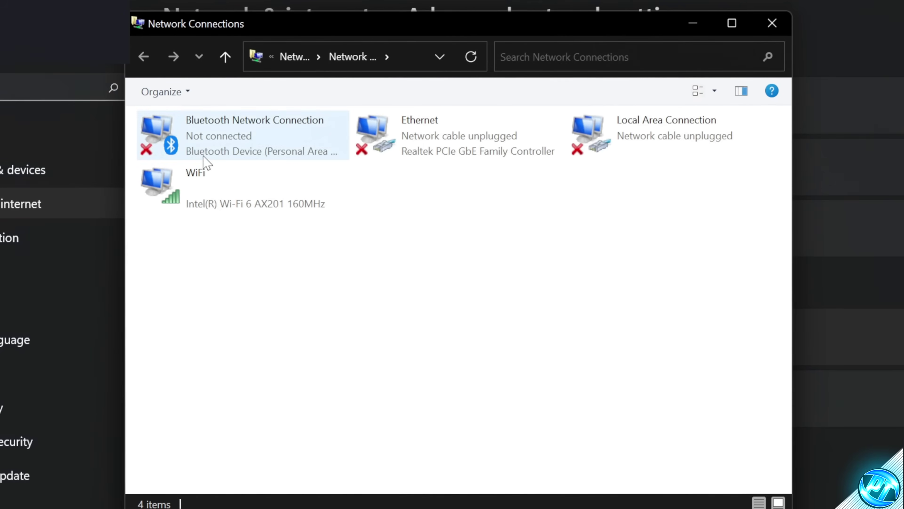
Disable the WiFi adapter and the Bluetooth network connection
right_click(272, 190)
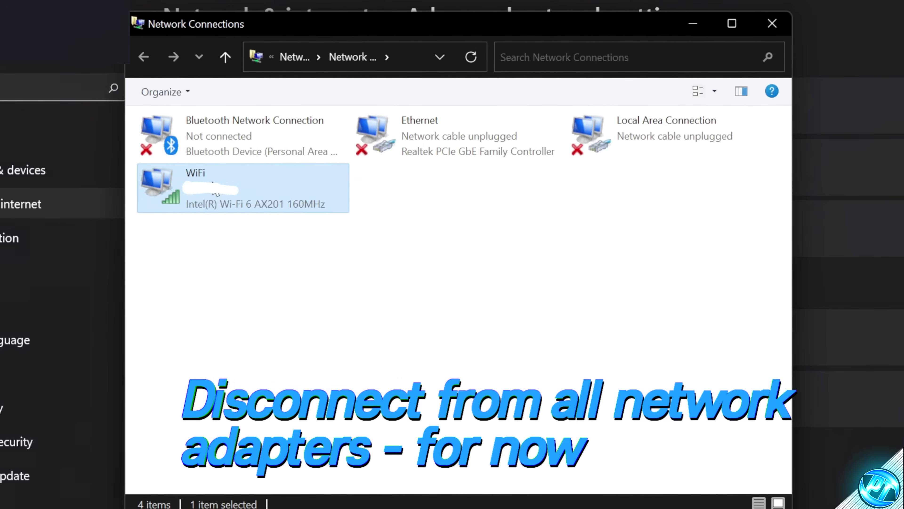
click(306, 201)
right_click(256, 162)
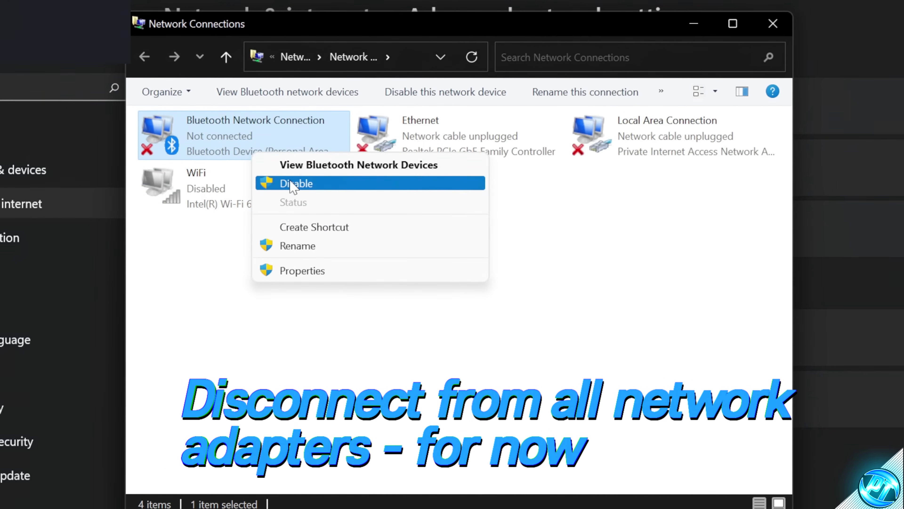
click(281, 182)
click(495, 154)
click(694, 24)
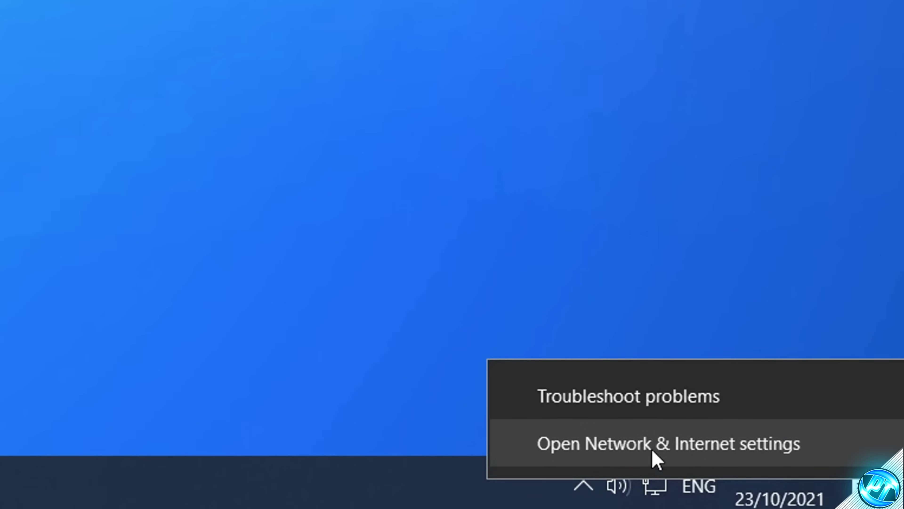
Reopen the network adapters list and disable the Ethernet adapter
click(656, 444)
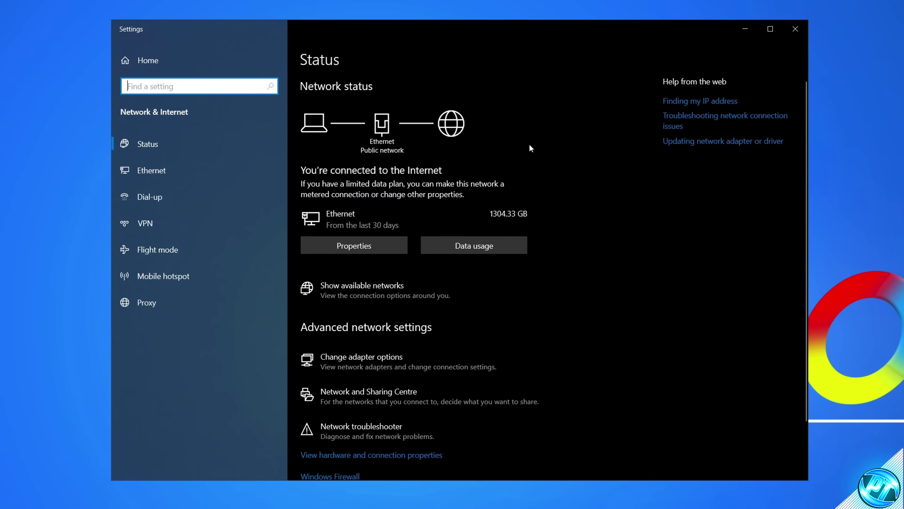
click(395, 365)
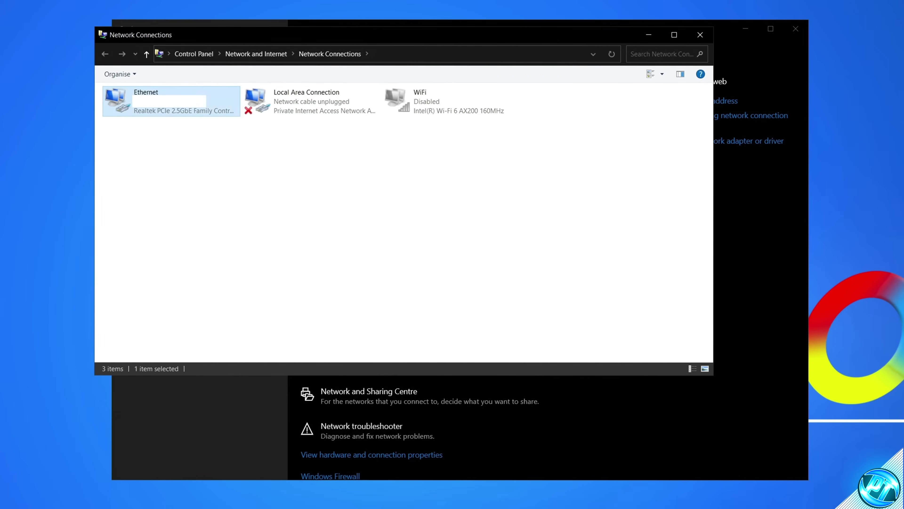
right_click(189, 98)
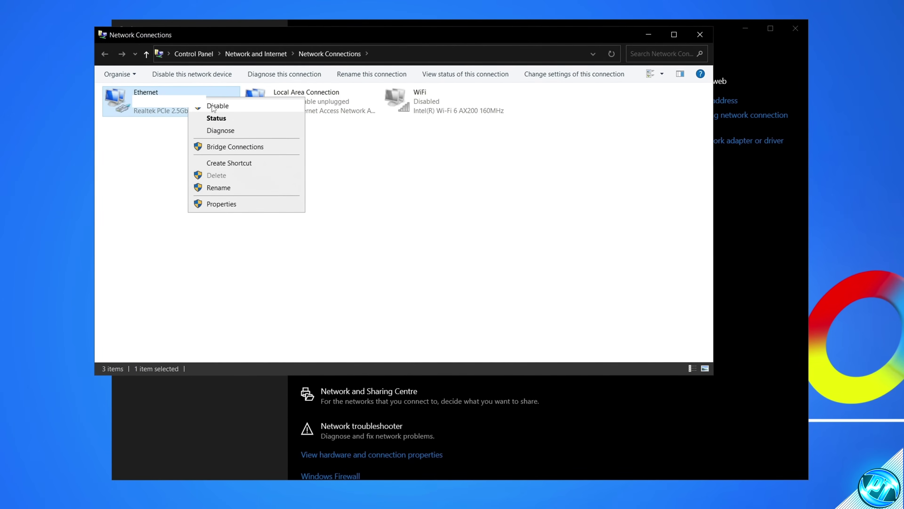
click(214, 106)
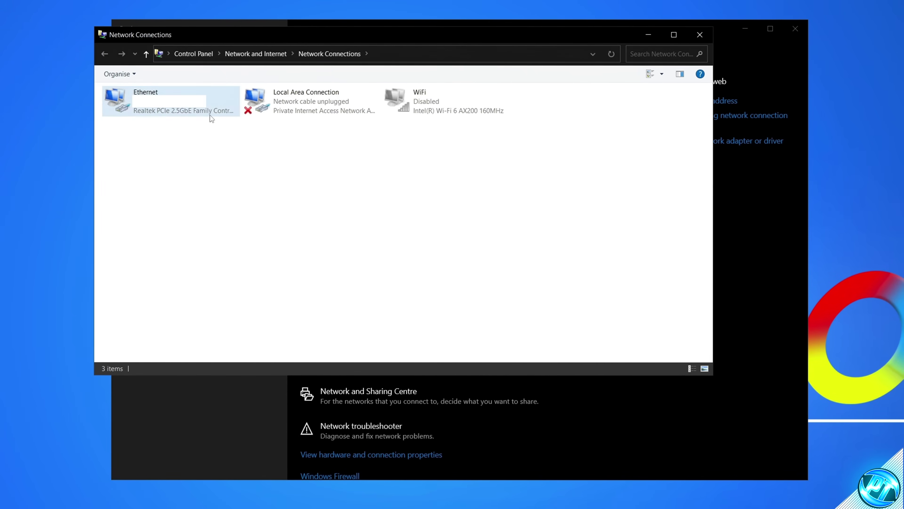
right_click(196, 105)
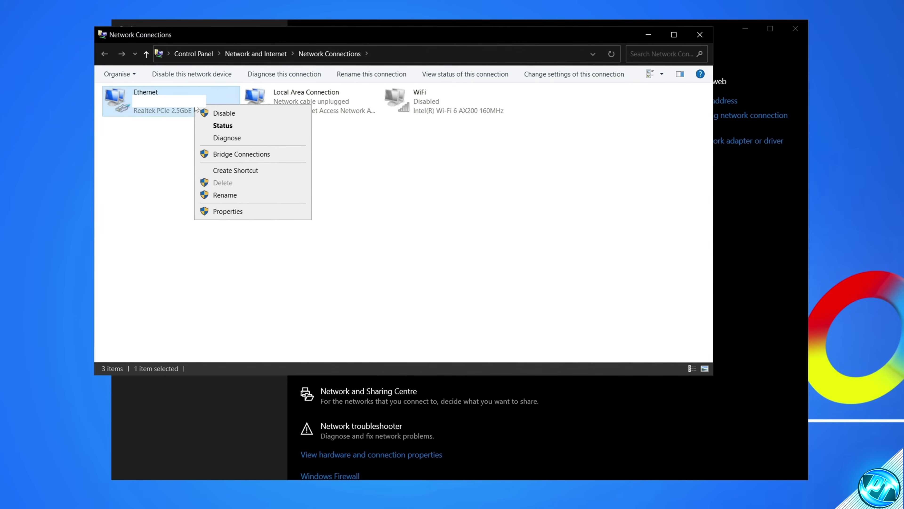
click(233, 115)
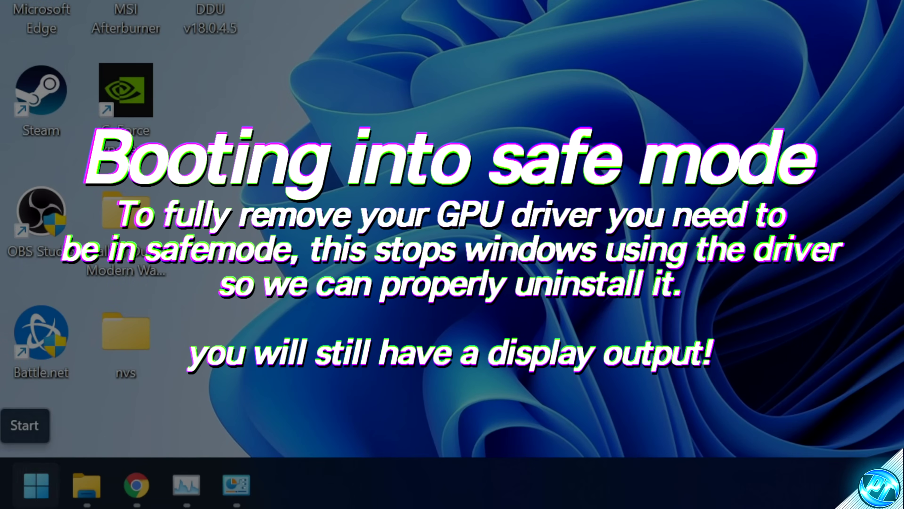
Shift-restart from the Start power menu, then go Troubleshoot > Advanced options > Startup Settings for Safe Mode
click(23, 492)
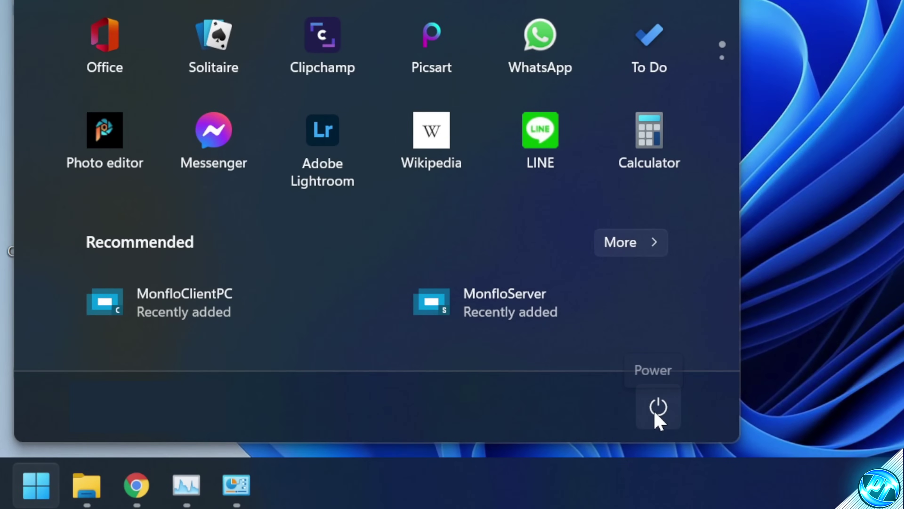
click(657, 411)
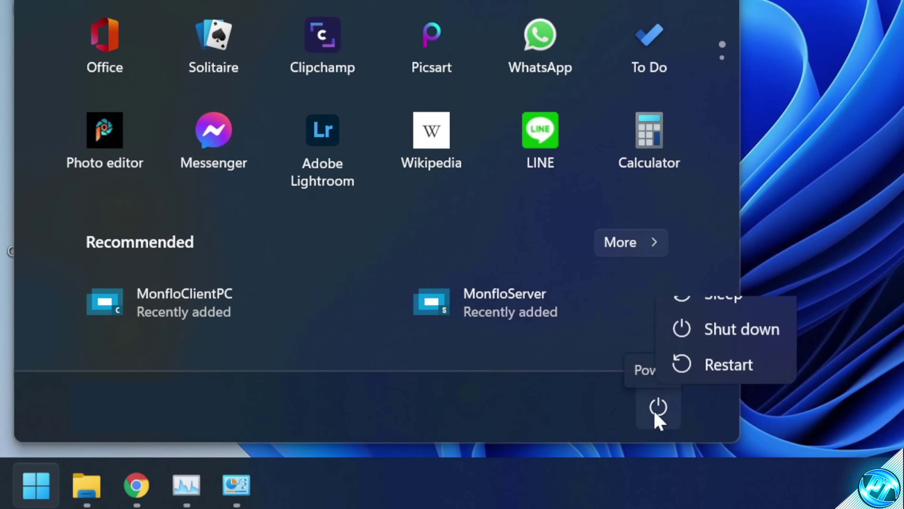
shift+click(715, 390)
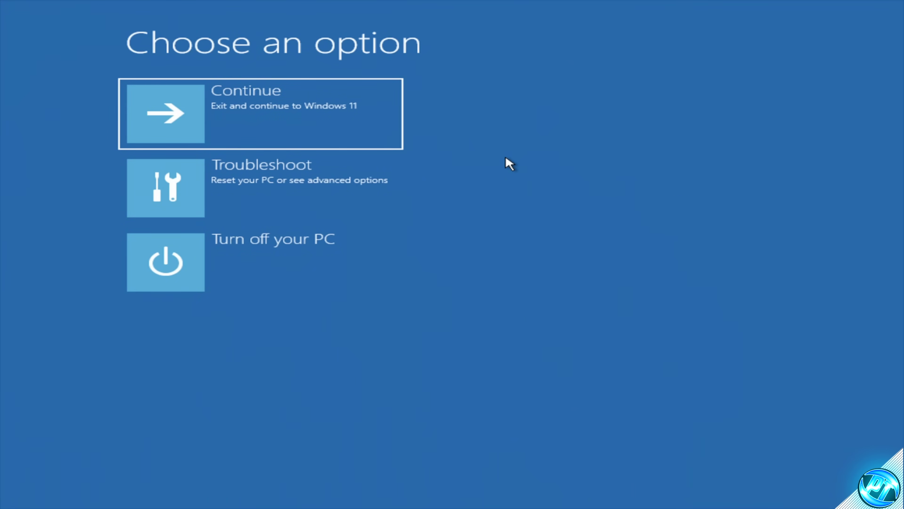
click(269, 186)
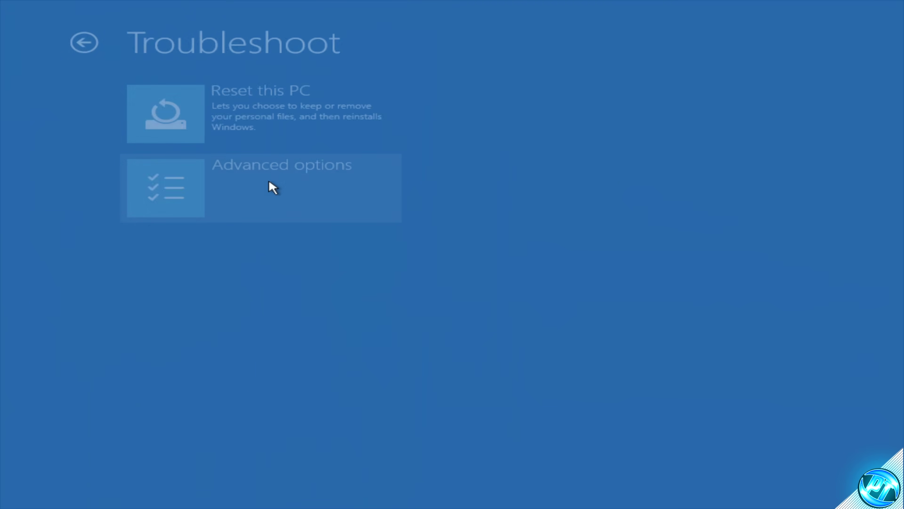
click(256, 182)
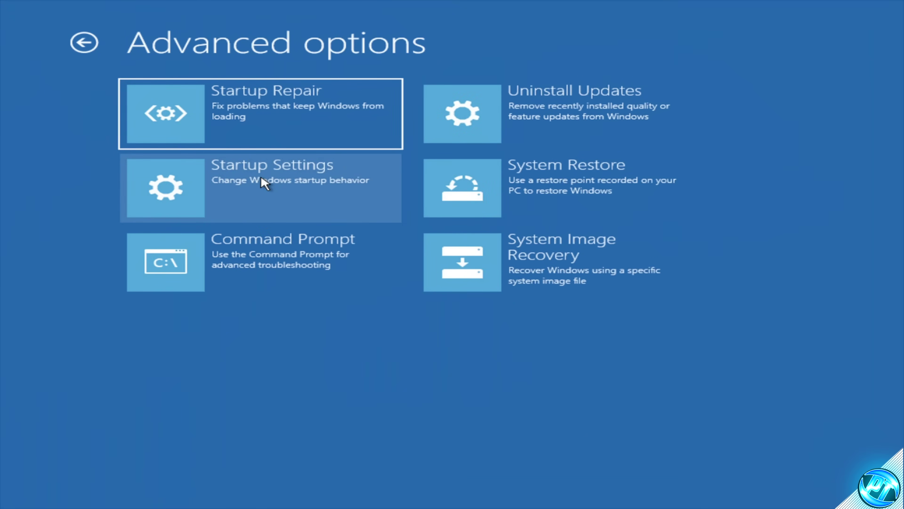
click(254, 184)
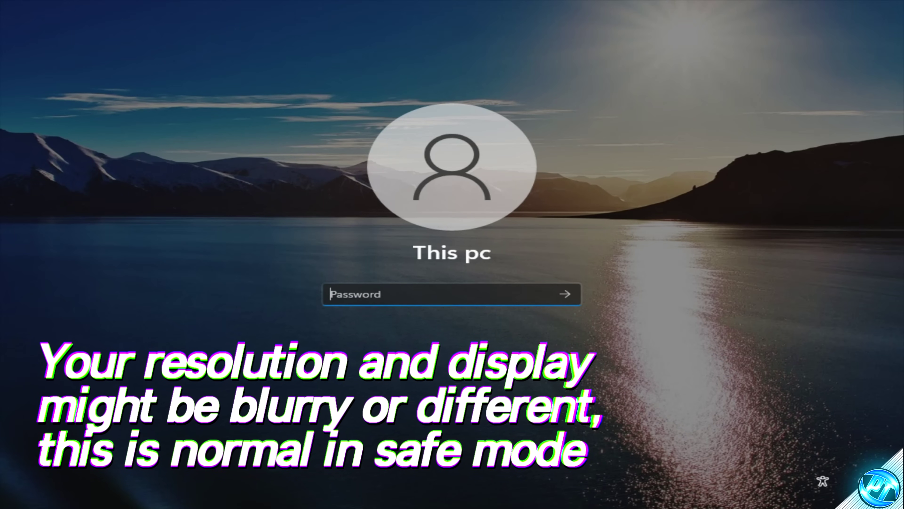
Sign in with the account password, run Display Driver Uninstaller as administrator, and close its Options dialog
text(****)
key(Return)
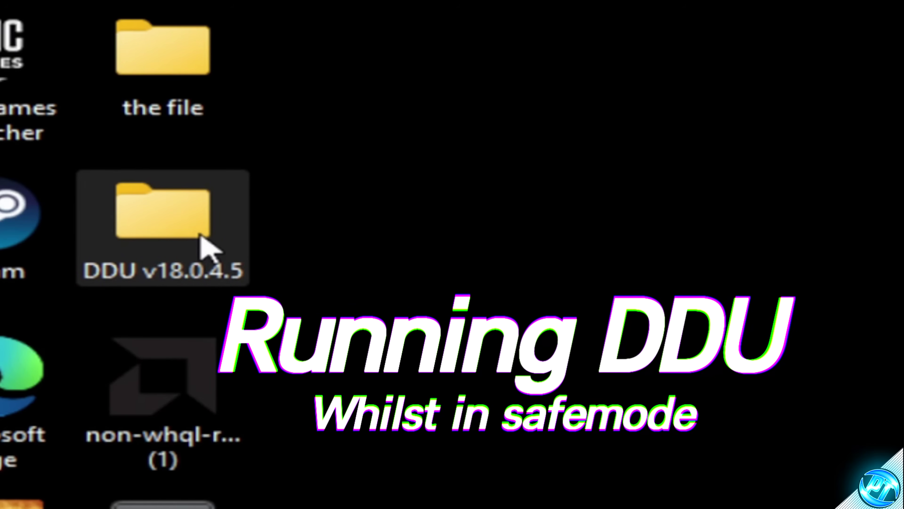
double_click(253, 244)
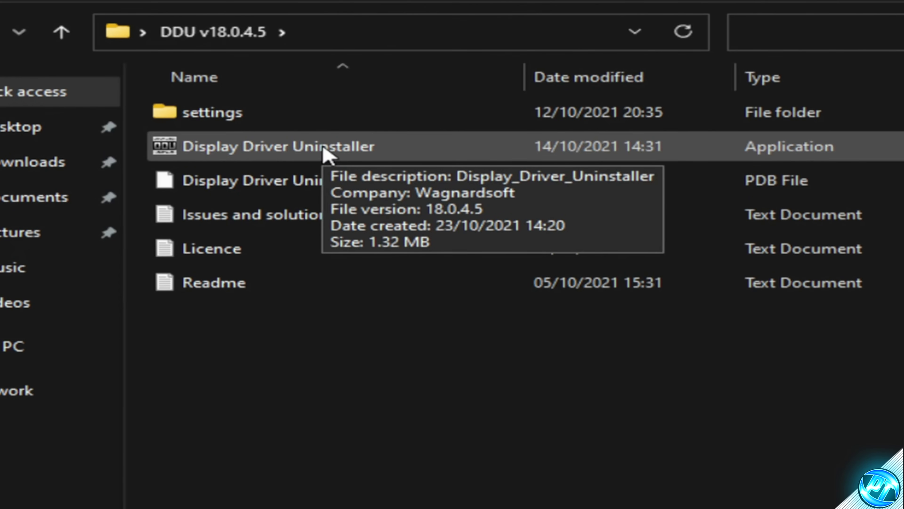
right_click(335, 160)
click(434, 257)
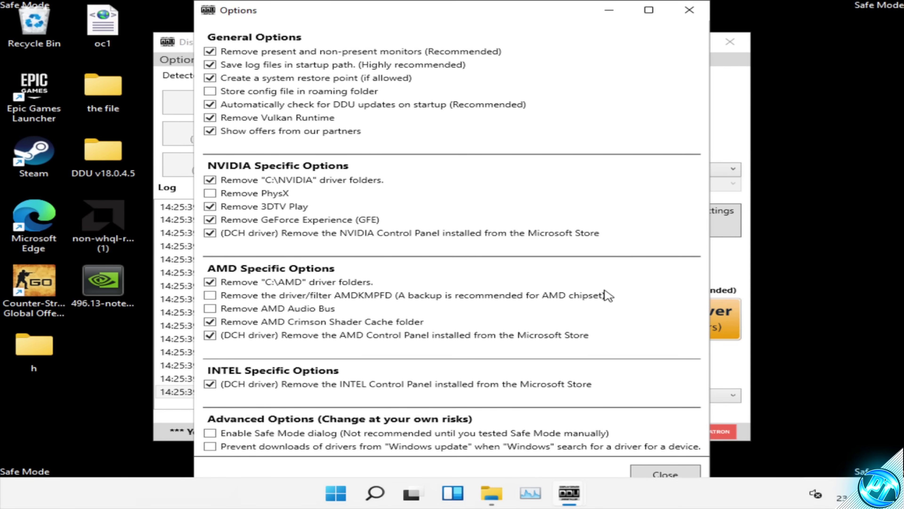
click(665, 474)
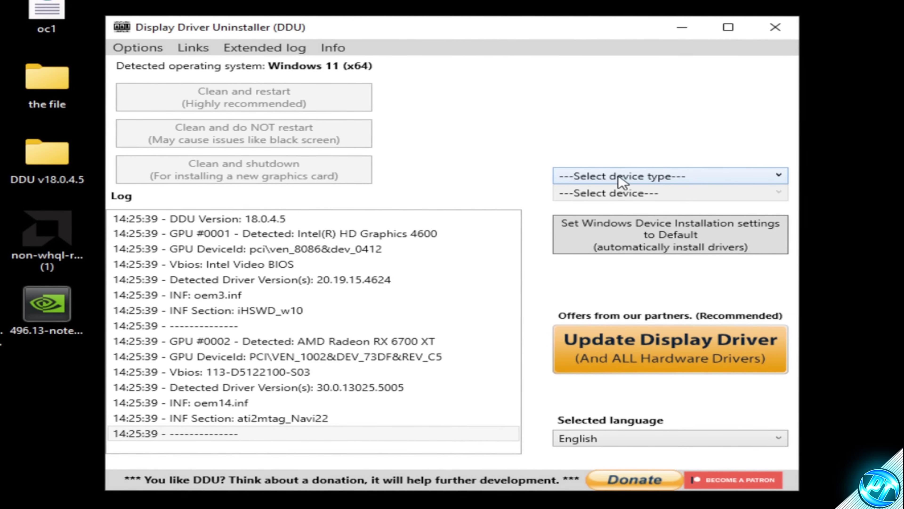
Choose GPU, switch the vendor to NVIDIA and back to AMD, then run Clean and restart
click(587, 180)
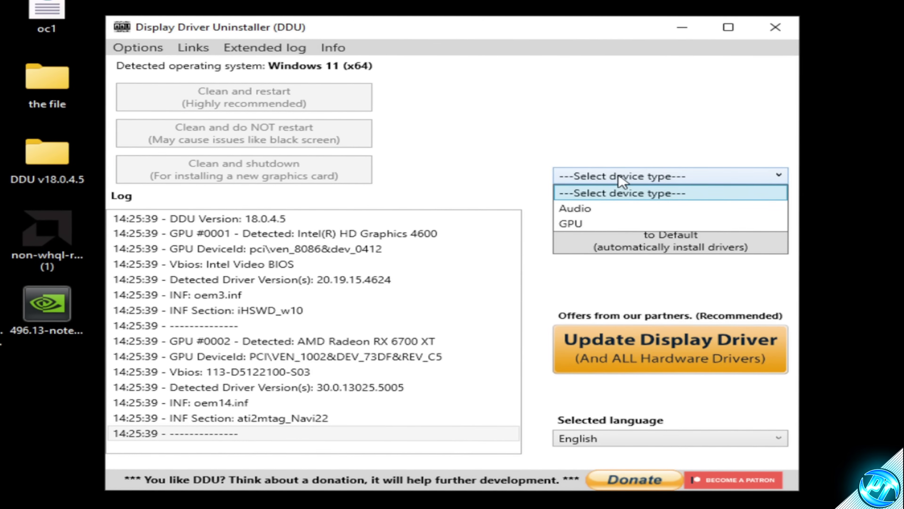
click(594, 223)
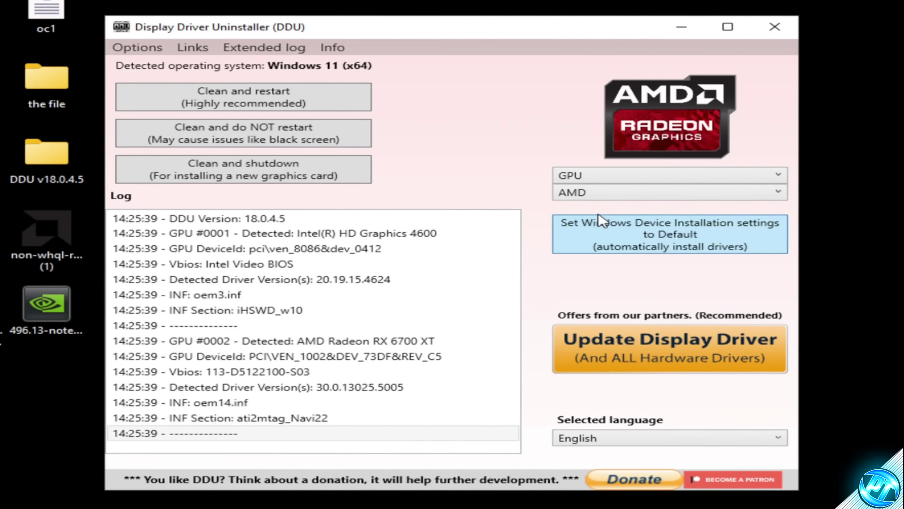
click(603, 195)
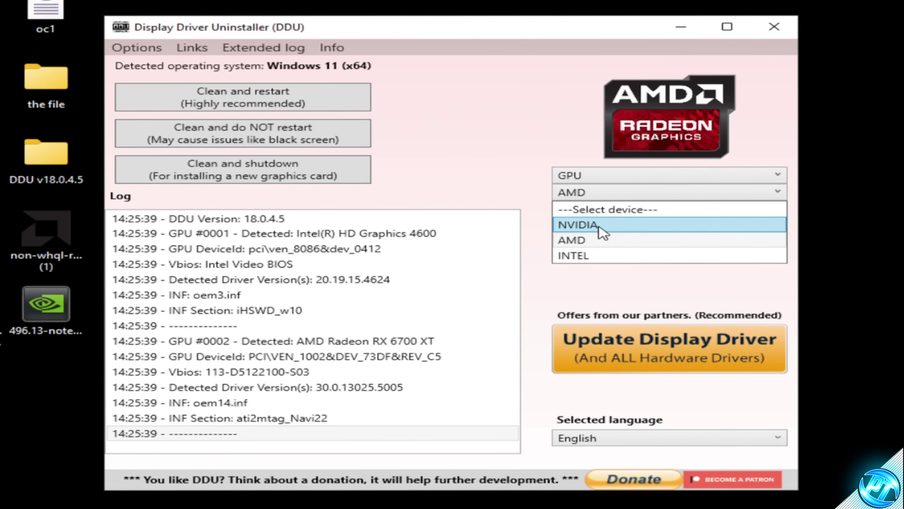
click(592, 241)
click(587, 194)
click(589, 225)
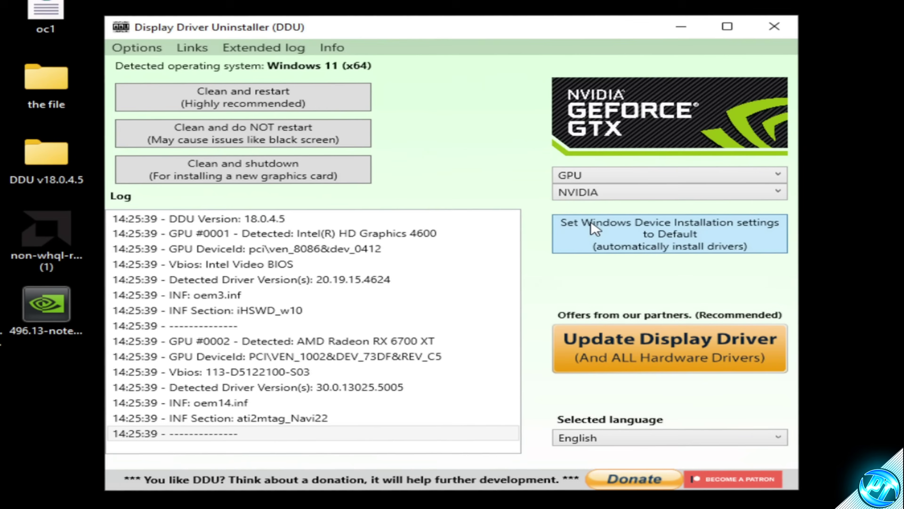
click(600, 196)
click(602, 241)
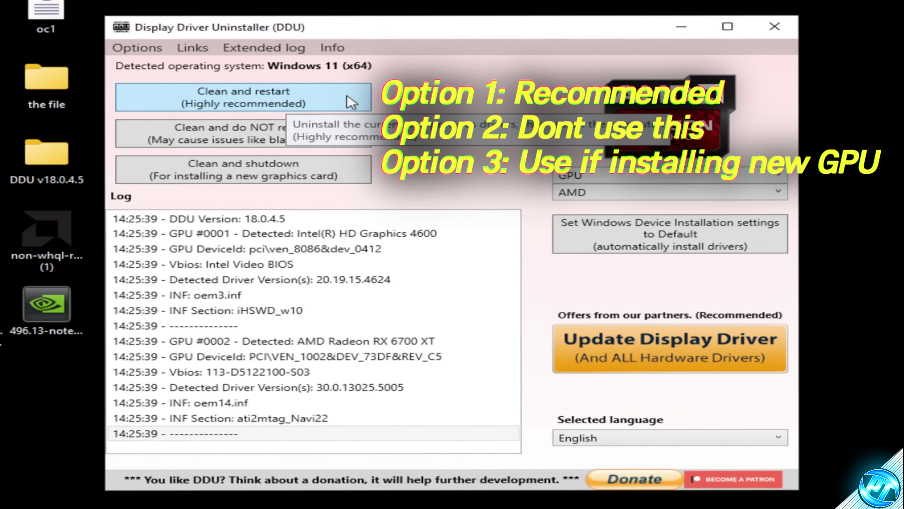
click(326, 107)
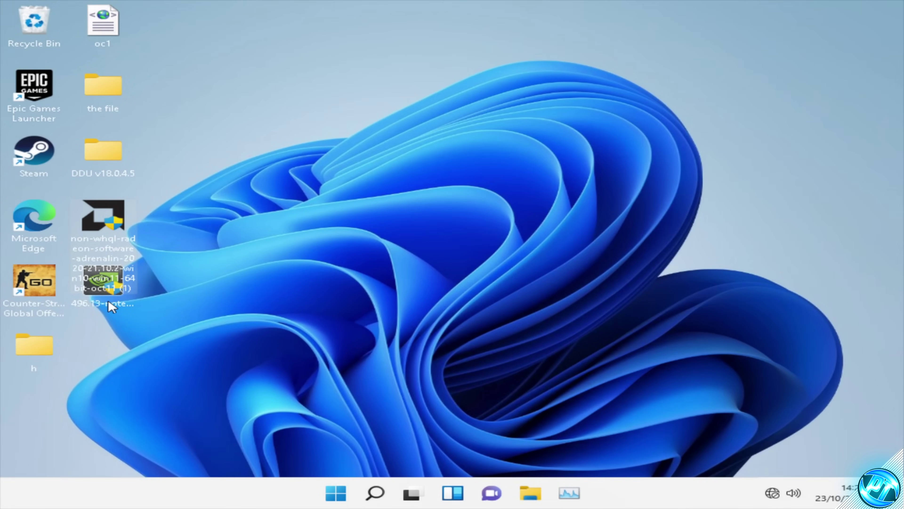
Launch the Radeon driver package, allow it through UAC, and extract to the default folder
click(101, 306)
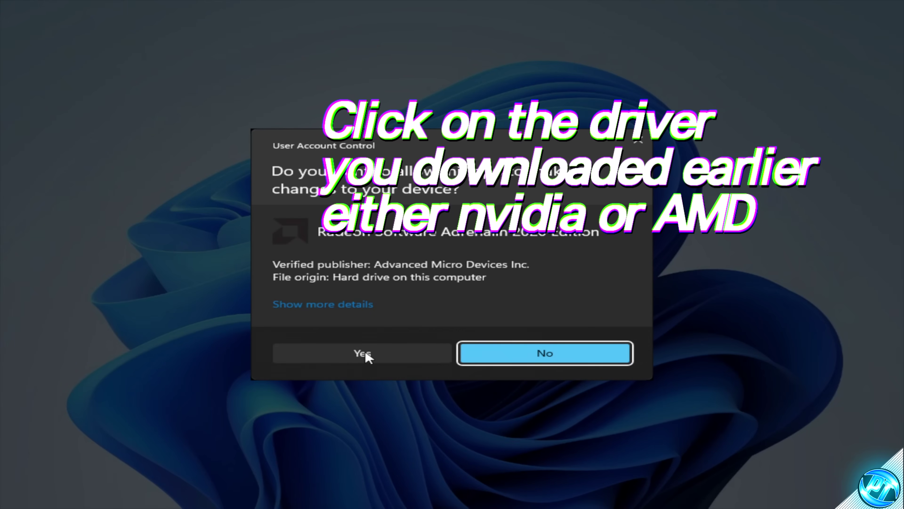
click(364, 353)
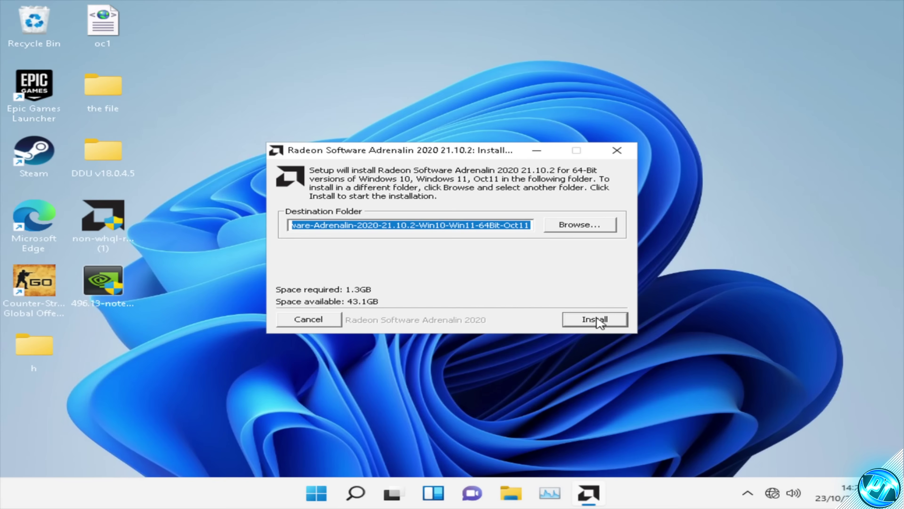
click(600, 321)
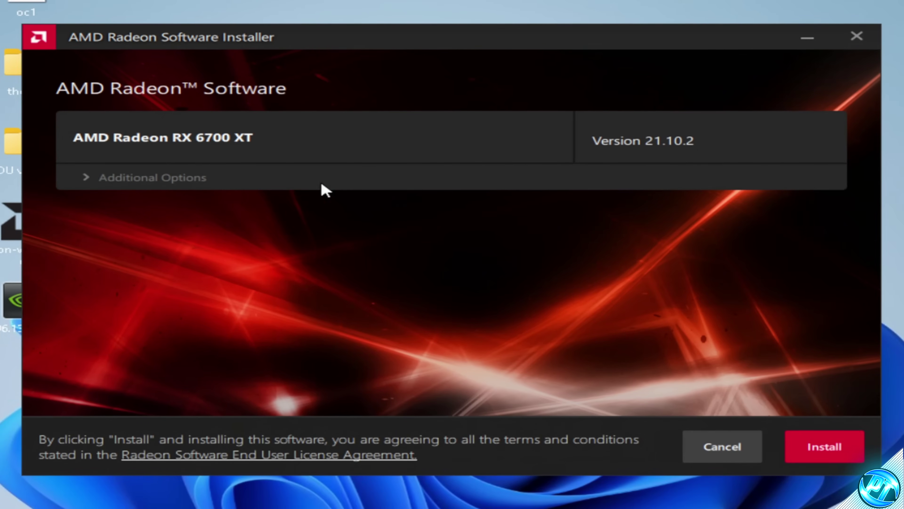
Keep Full Install under Additional Options and start installing Radeon Software 21.10.2
click(90, 184)
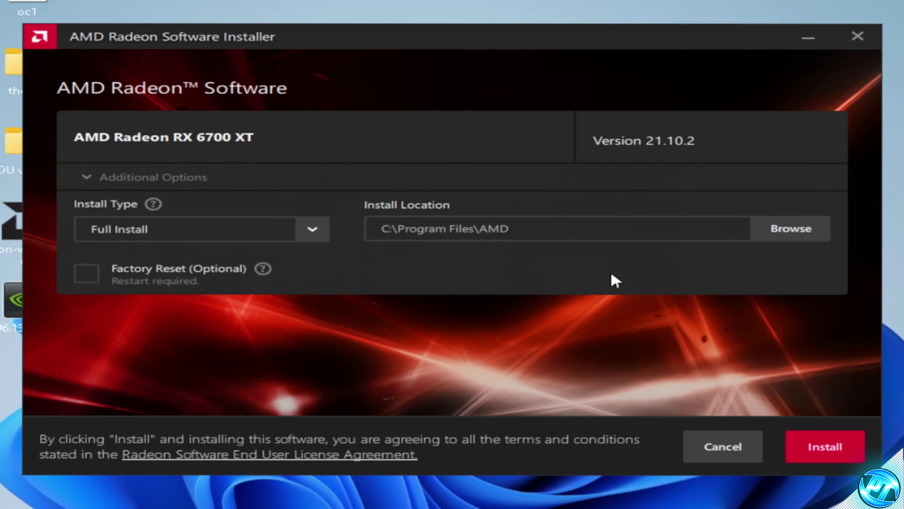
click(312, 232)
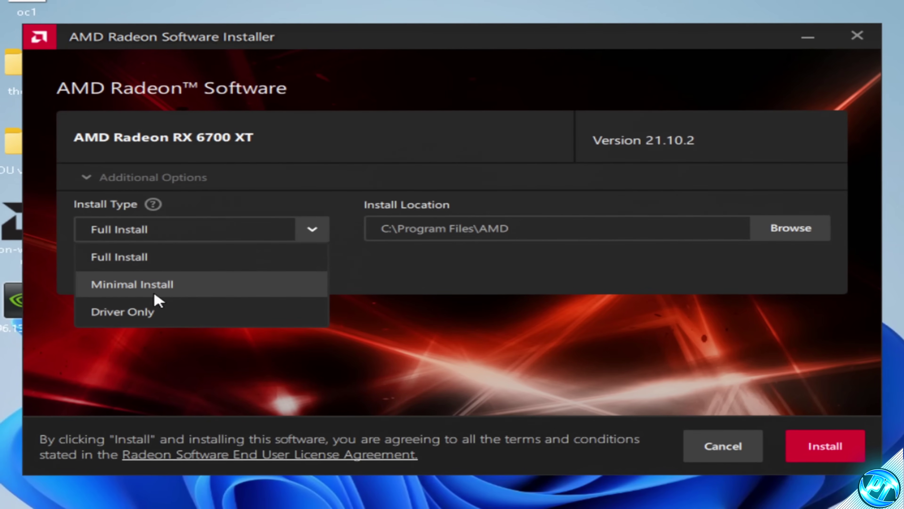
click(150, 257)
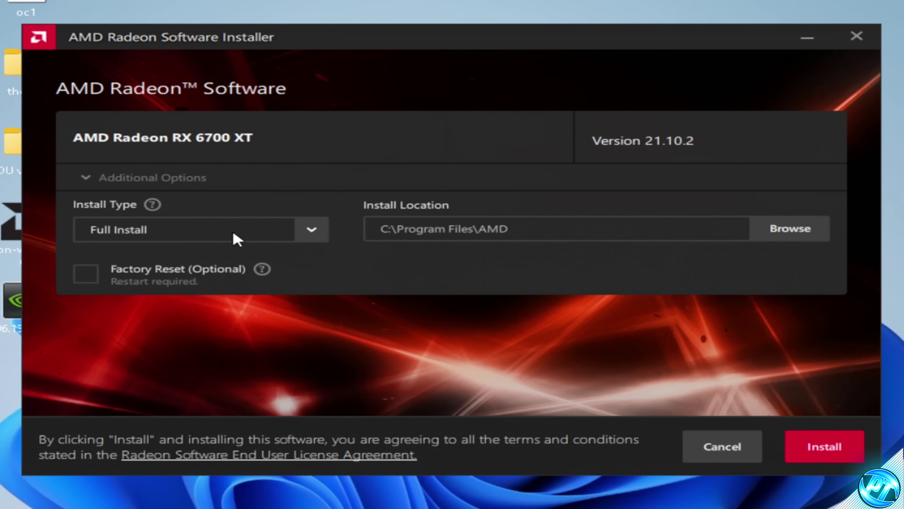
click(828, 447)
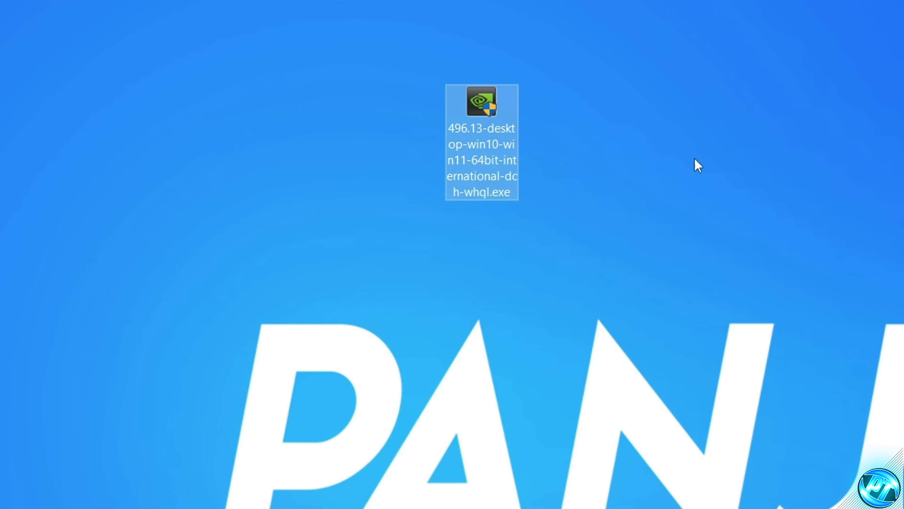
Extract the NVIDIA 496.13 installer and agree to its licence agreement
click(321, 435)
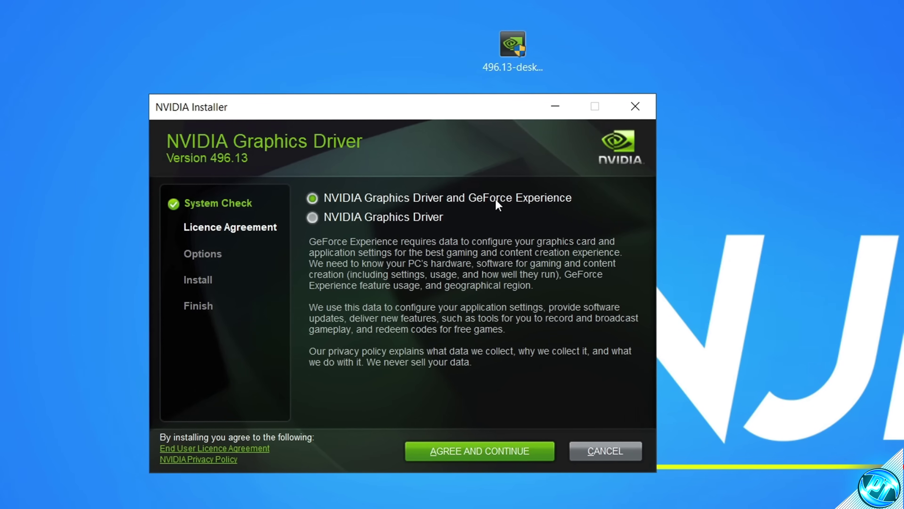
click(488, 455)
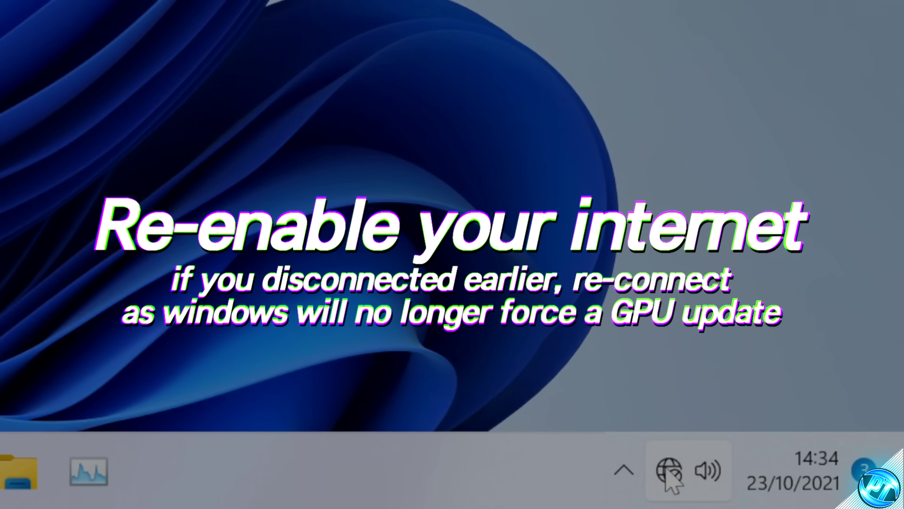
Enable the Ethernet adapter via Advanced network settings > More network adapter options
right_click(798, 492)
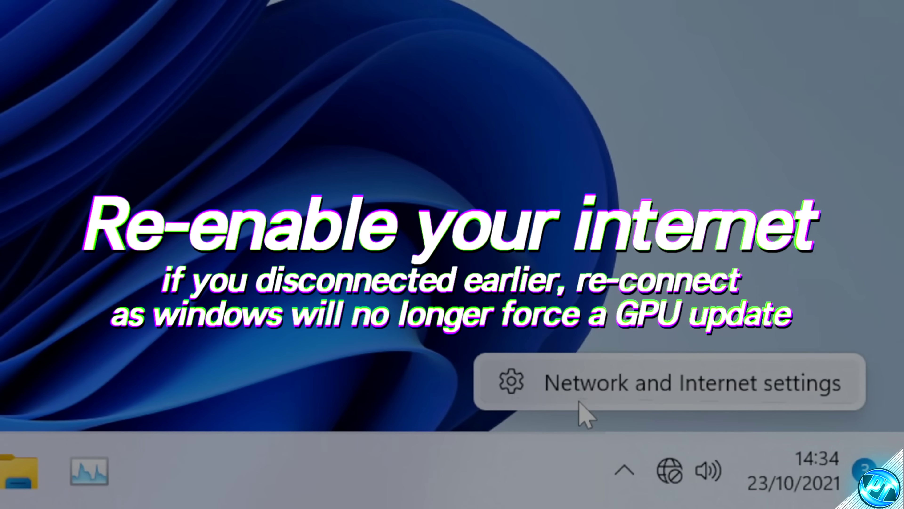
click(586, 394)
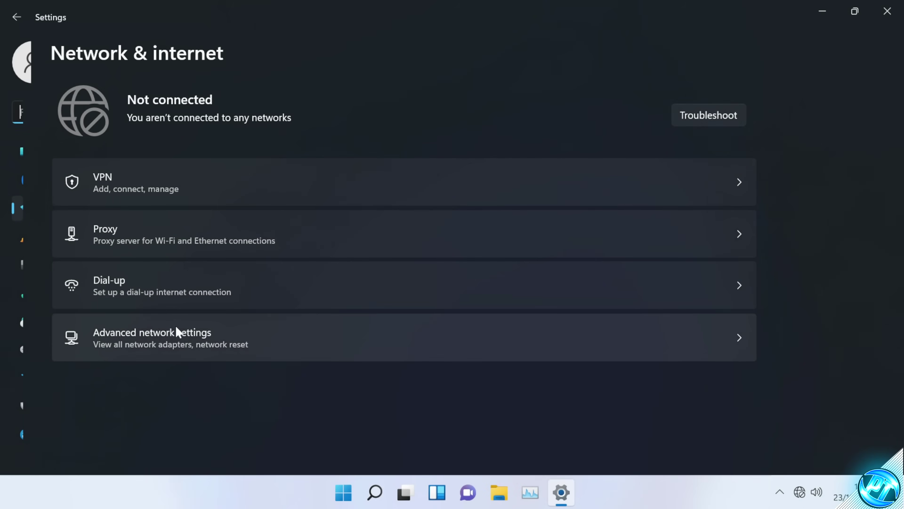
click(178, 332)
scroll(170, 339, down, 3)
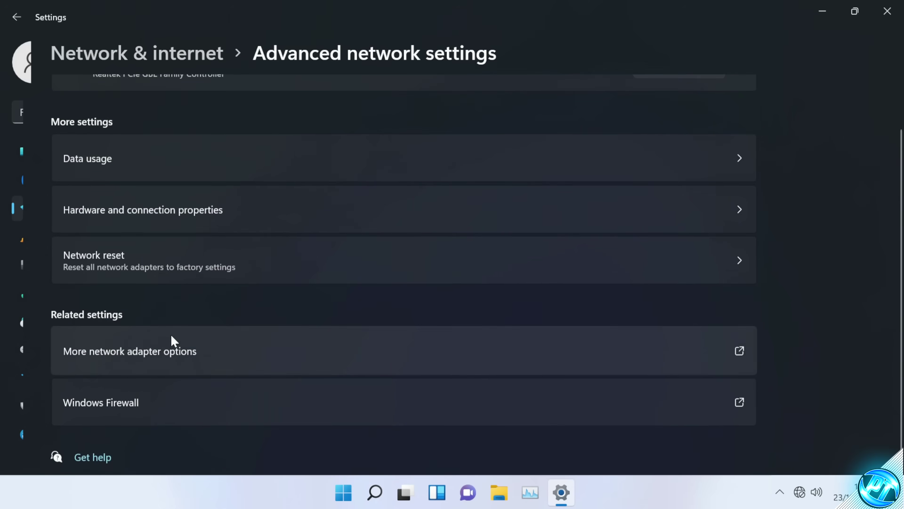
click(153, 350)
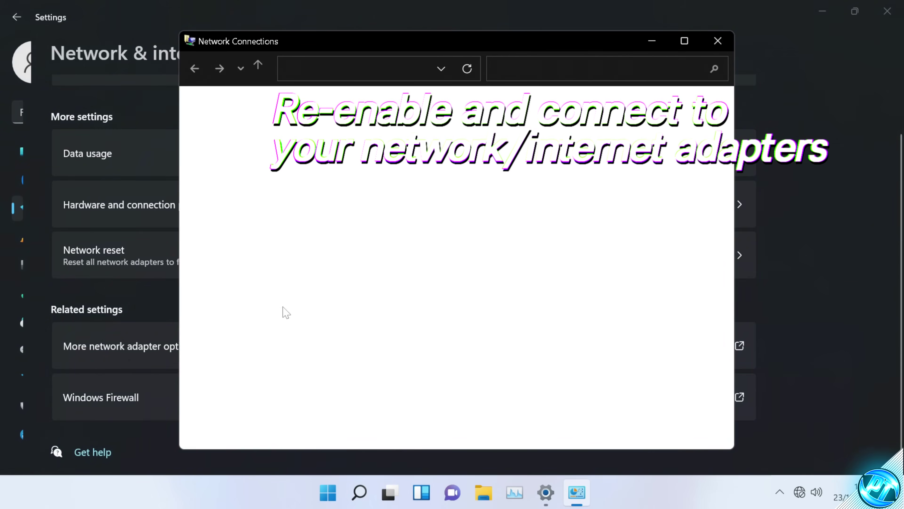
double_click(332, 138)
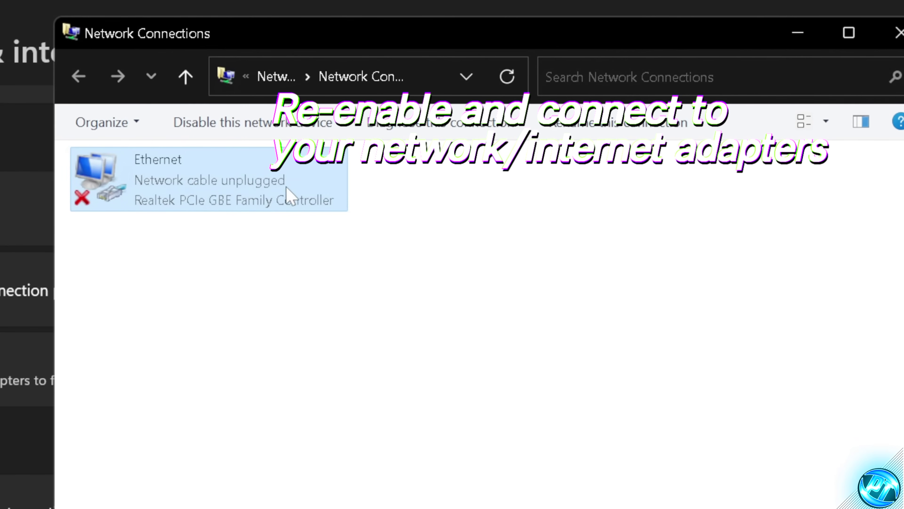
Turn the Ethernet adapter off and close Network Connections and network settings
right_click(273, 180)
click(328, 195)
click(899, 32)
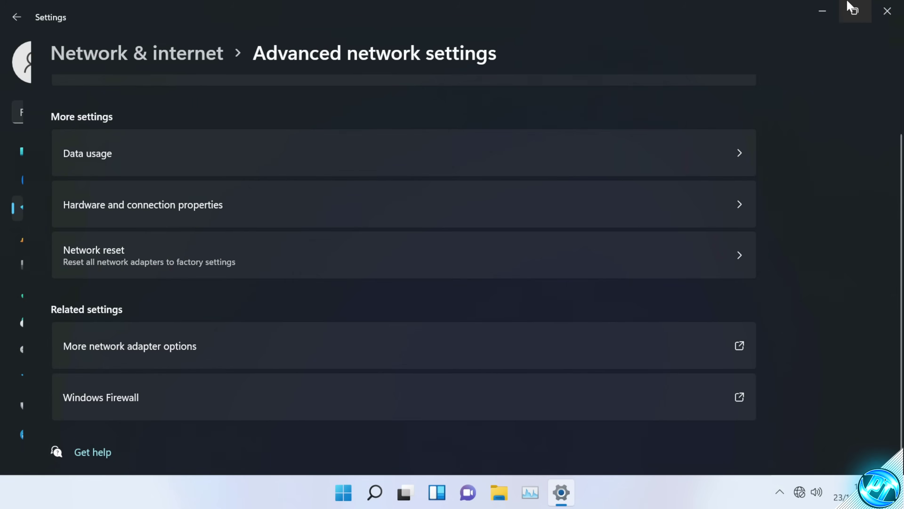
click(889, 8)
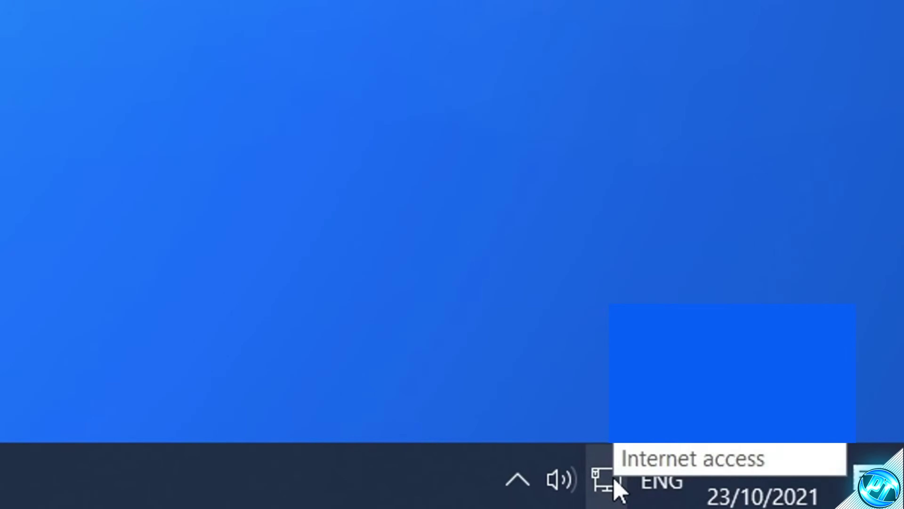
Reopen the network adapter list and bring up the Ethernet adapter's actions menu
right_click(829, 500)
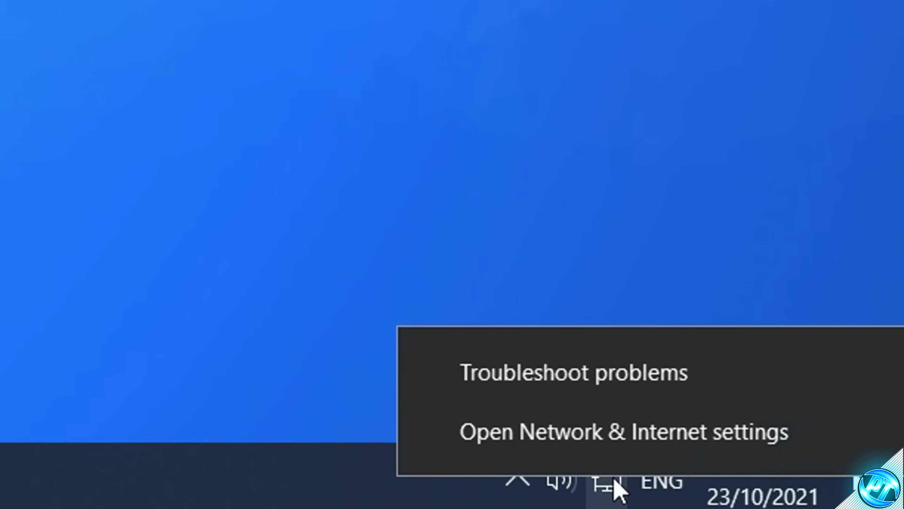
click(833, 491)
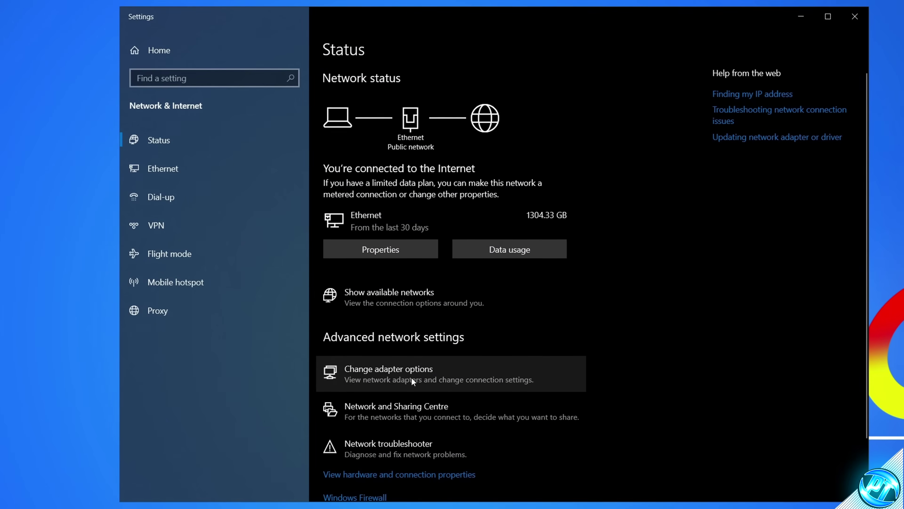
click(413, 381)
right_click(198, 104)
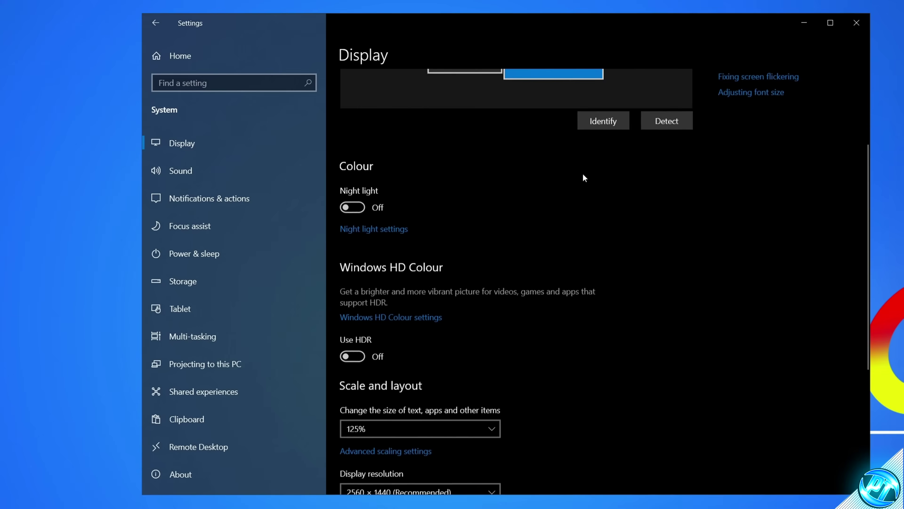
Set the display resolution to 2560 × 1440 (Recommended)
scroll(580, 176, down, 5)
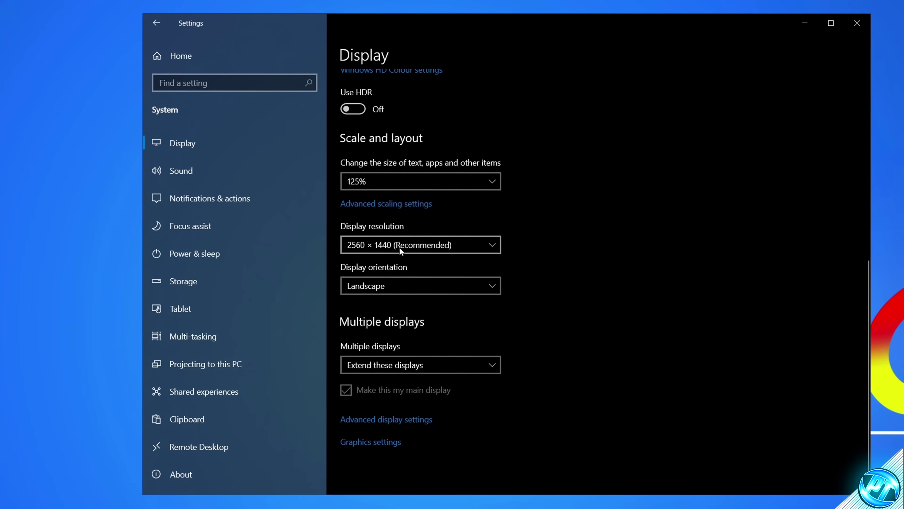
click(455, 243)
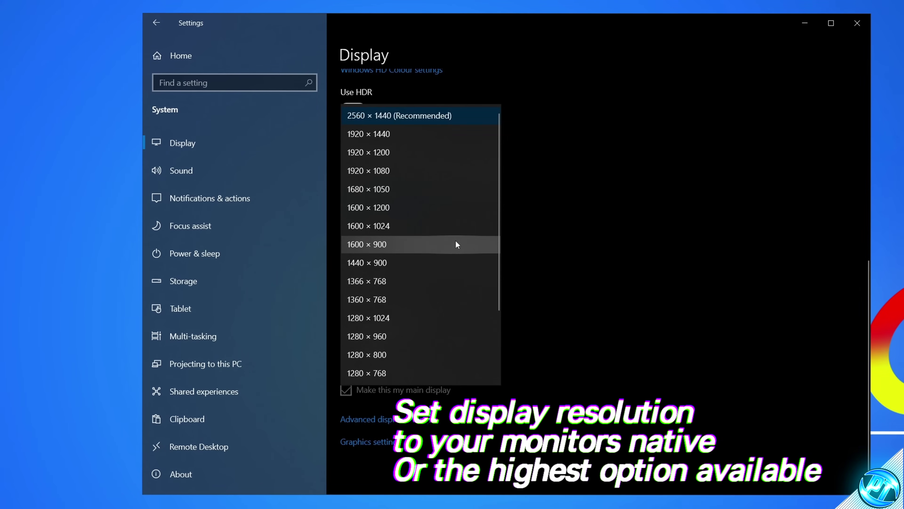
click(392, 118)
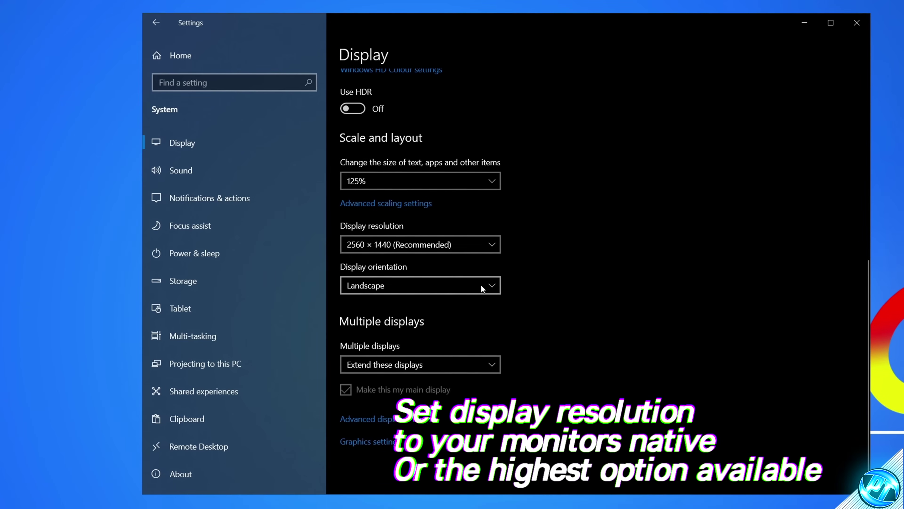
In Advanced display settings, keep the refresh rate at 239.761 Hz
click(378, 419)
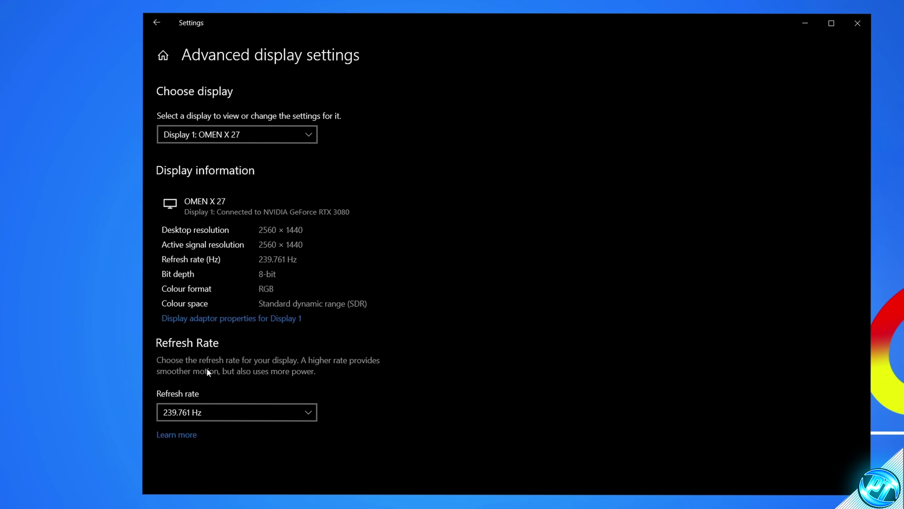
click(285, 411)
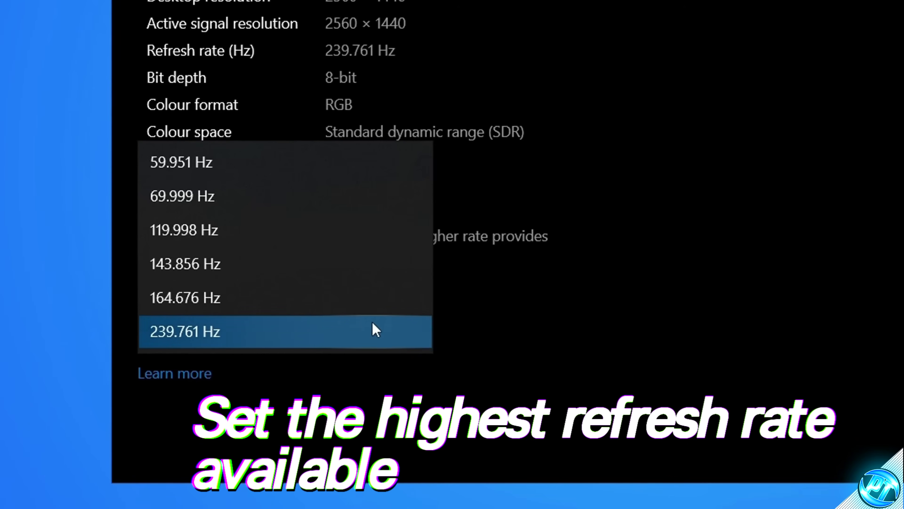
click(248, 336)
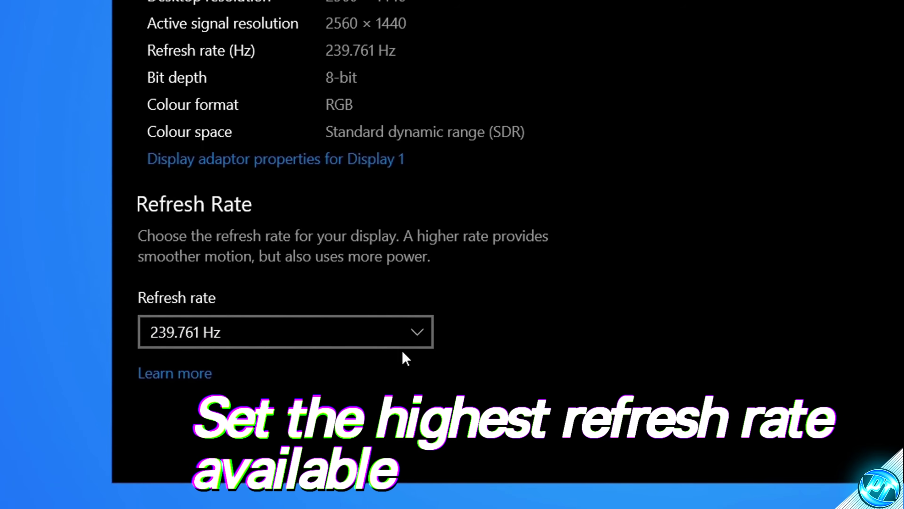
click(271, 331)
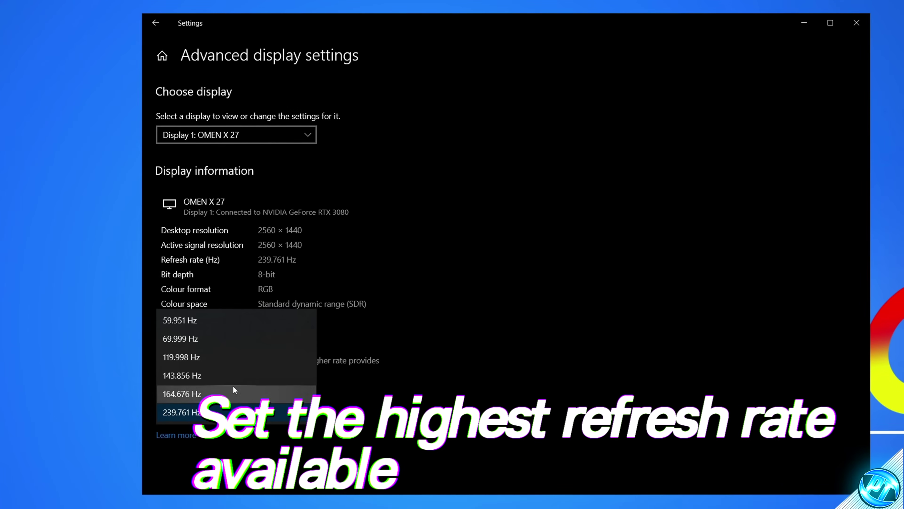
click(222, 417)
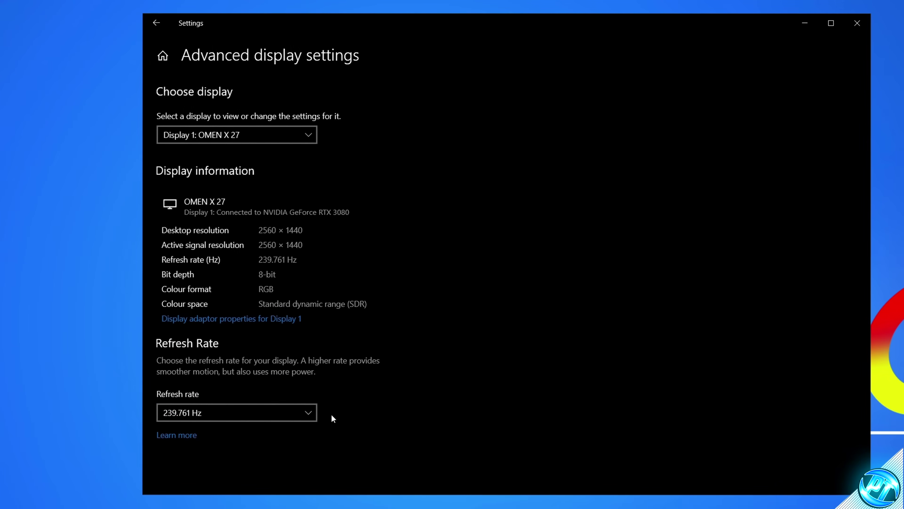